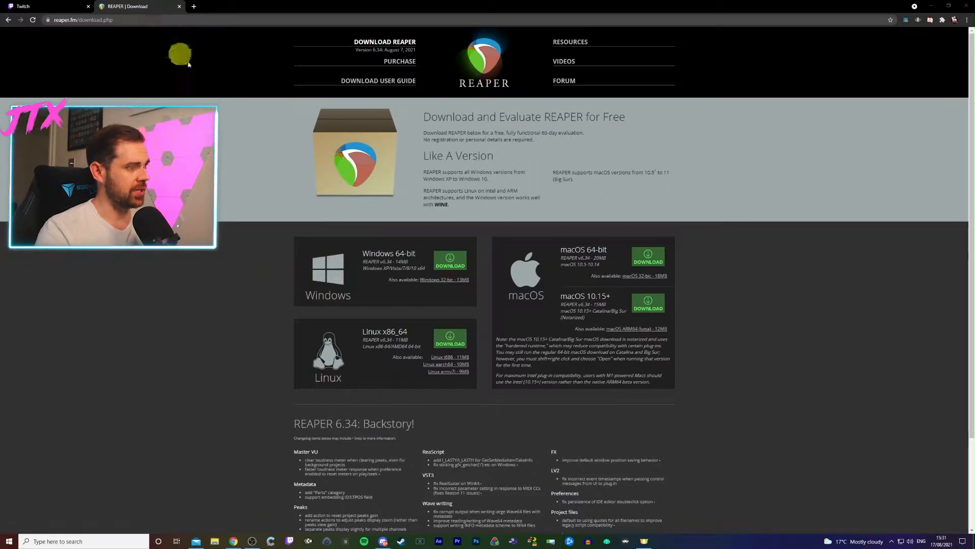
- Download the Windows 64-bit REAPER installer and the ReaPlugs VST v2.36 64-bit installer
{"action": "left_click", "coordinate": [454, 262]}
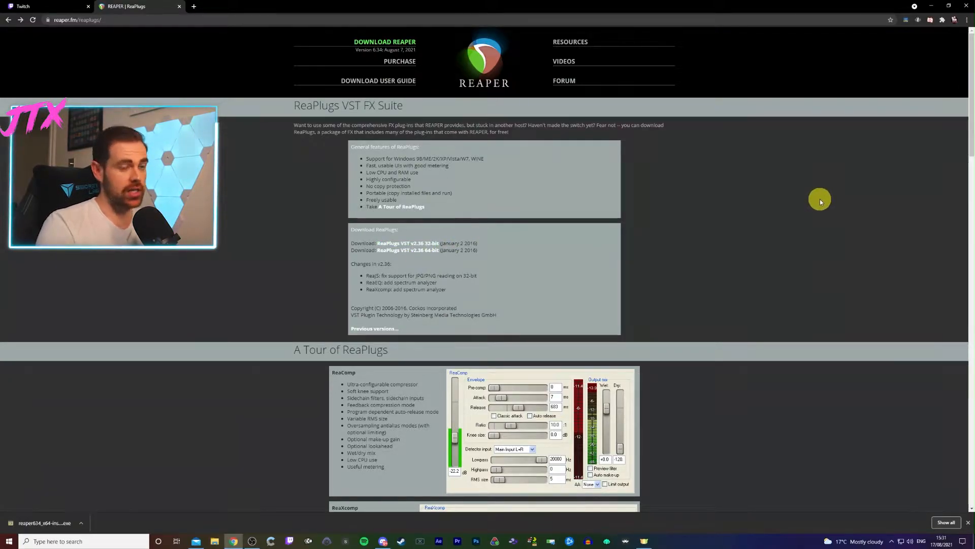
{"action": "left_click", "coordinate": [419, 250]}
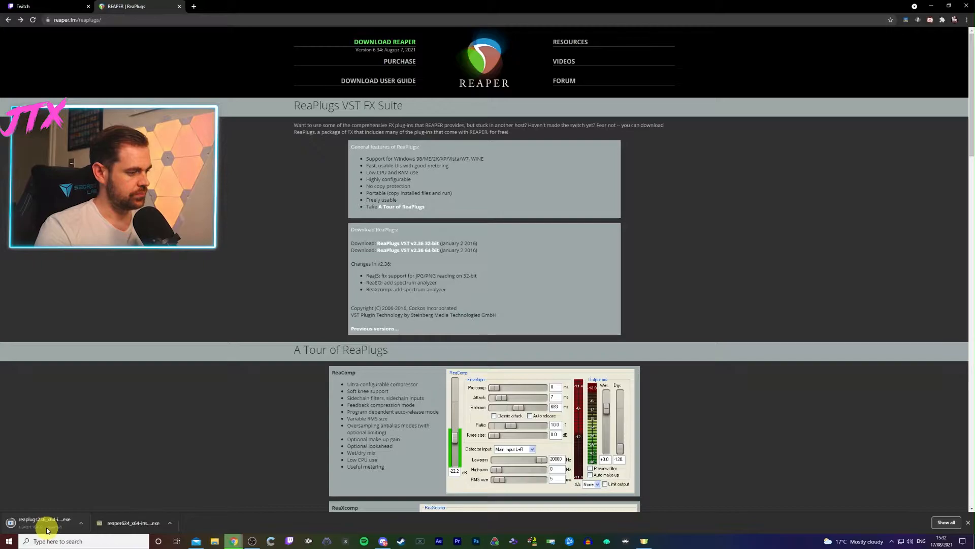
- Run the ReaPlugs installer as far as the component selection, review the offered plug-ins, and quit the setup
{"action": "left_click", "coordinate": [47, 525]}
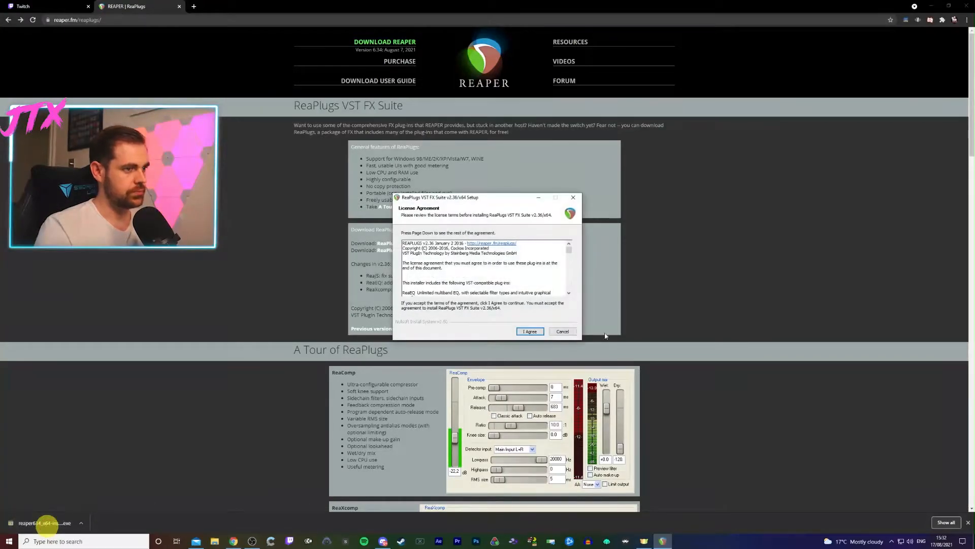
{"action": "left_click", "coordinate": [526, 331]}
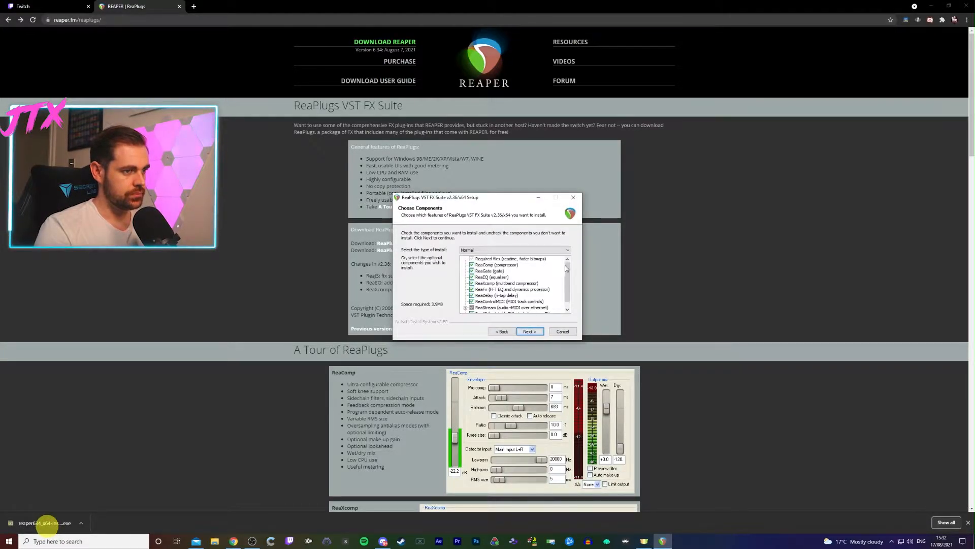
{"action": "left_click_drag", "start_coordinate": [568, 273], "coordinate": [568, 282]}
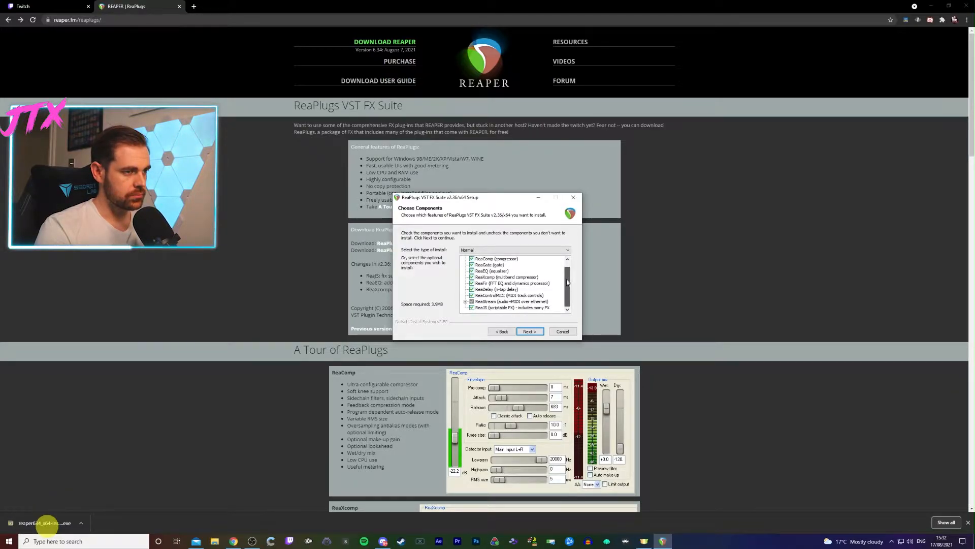
{"action": "left_click_drag", "start_coordinate": [568, 274], "coordinate": [568, 259]}
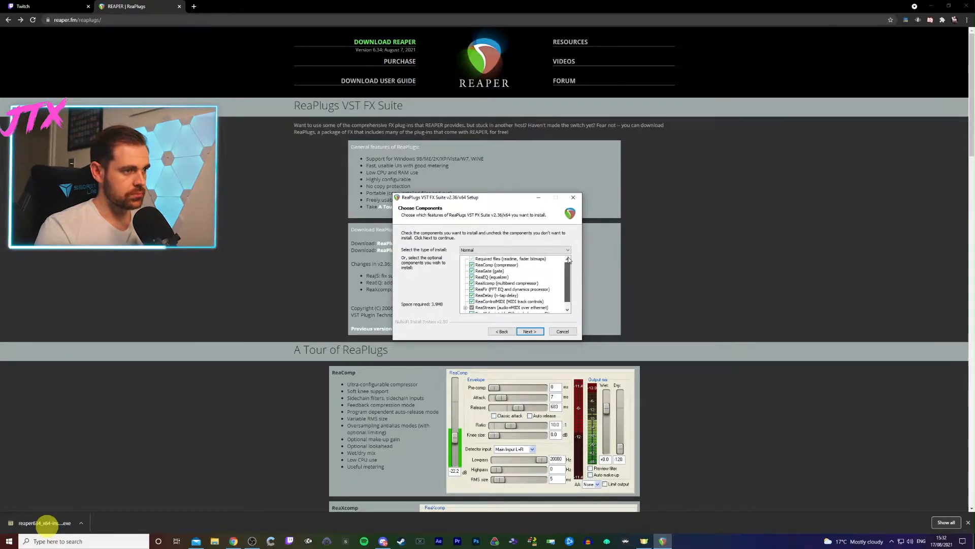
{"action": "left_click", "coordinate": [573, 197]}
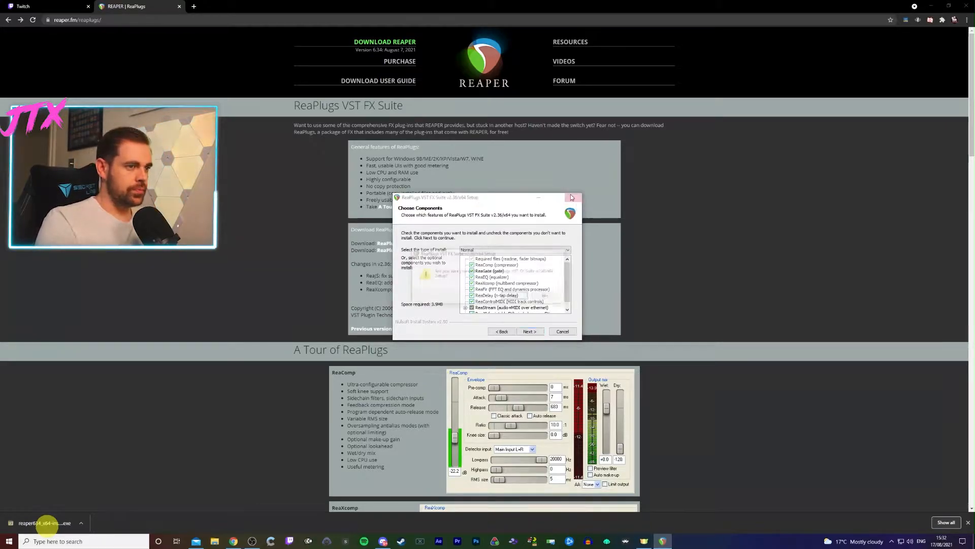
{"action": "left_click", "coordinate": [515, 297]}
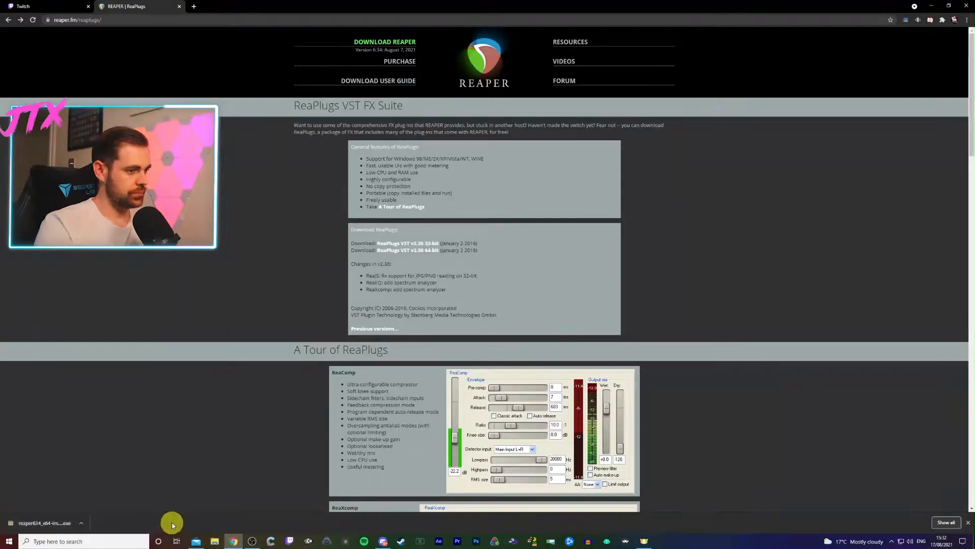
{"action": "left_click", "coordinate": [82, 523]}
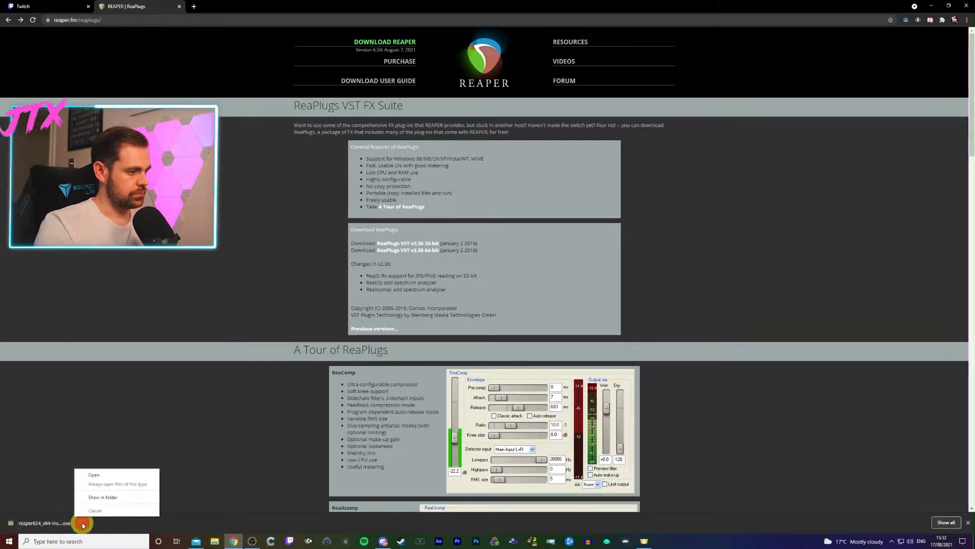
{"action": "left_click", "coordinate": [60, 523]}
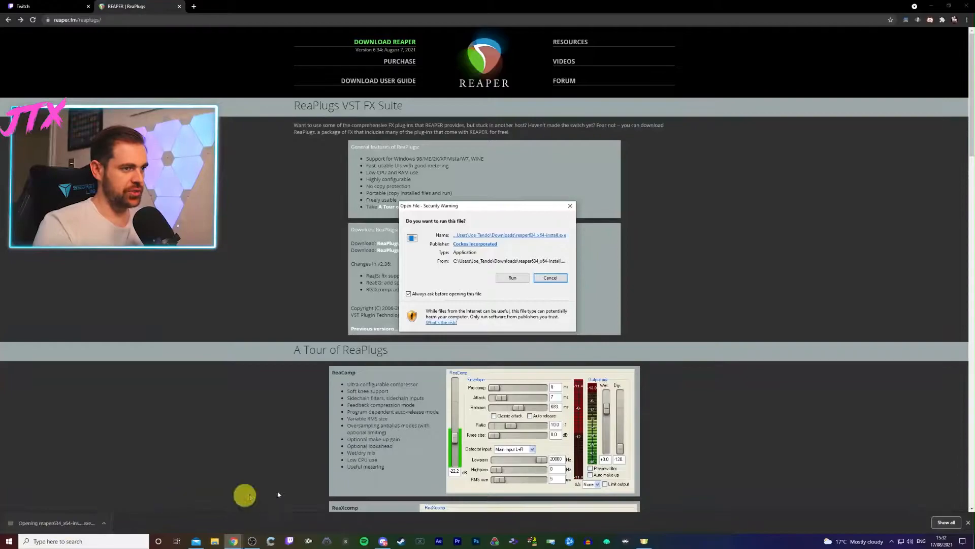
{"action": "left_click", "coordinate": [513, 279]}
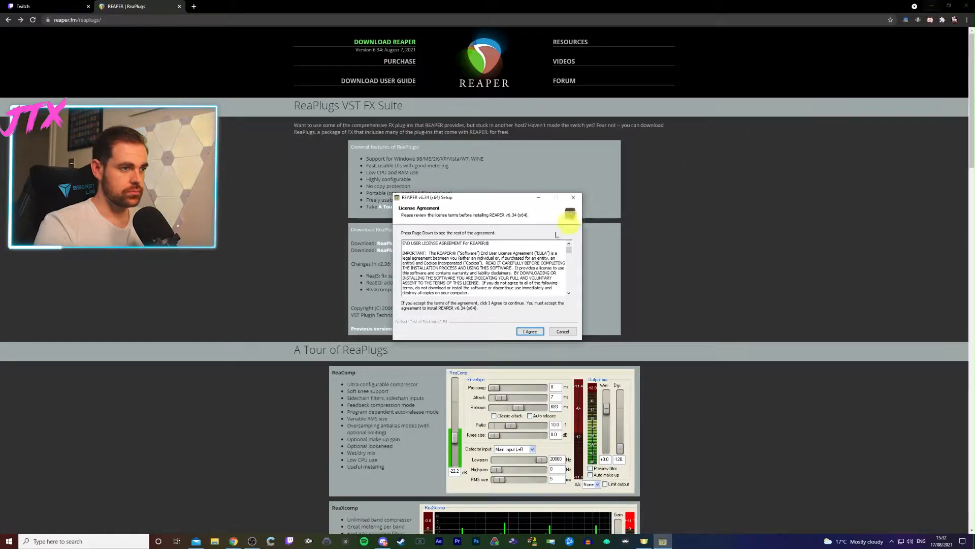
{"action": "left_click", "coordinate": [536, 334]}
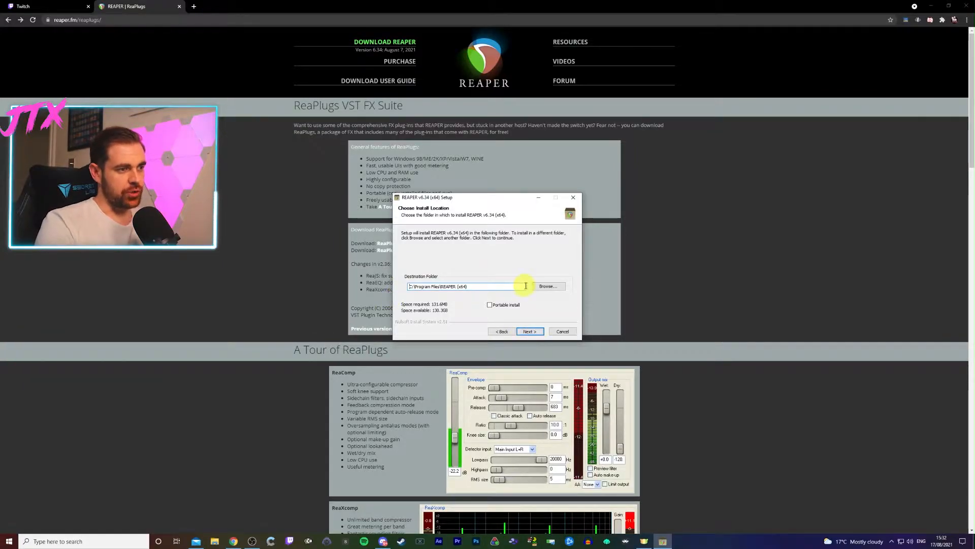
{"action": "left_click", "coordinate": [562, 333]}
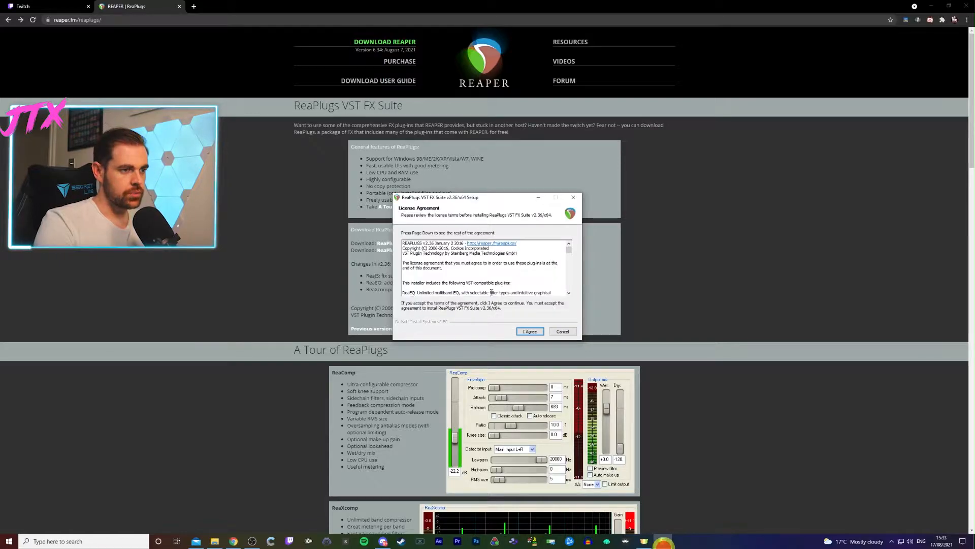
- Accept the ReaPlugs licence agreement and review the components included in the Normal install type
{"action": "left_click", "coordinate": [523, 332]}
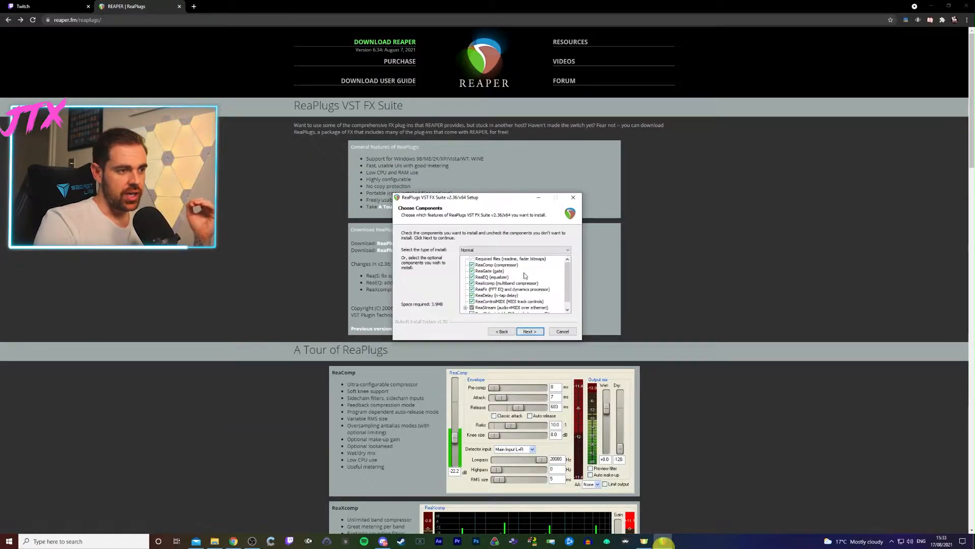
{"action": "left_click_drag", "start_coordinate": [566, 273], "coordinate": [566, 285]}
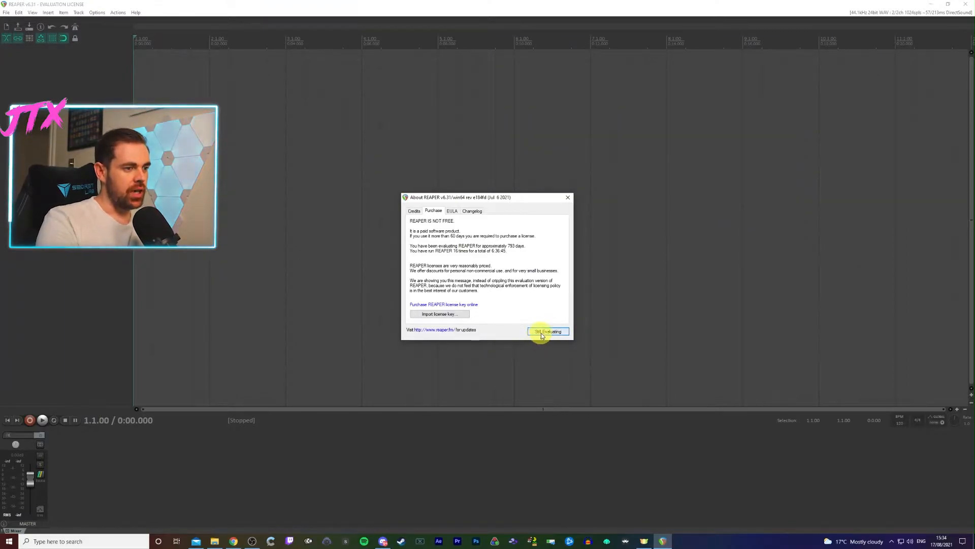
- Continue evaluating REAPER and confirm the audio device preferences with Chat Mic (7- TC-Helicon GoXLR) as the input device
{"action": "left_click", "coordinate": [546, 332]}
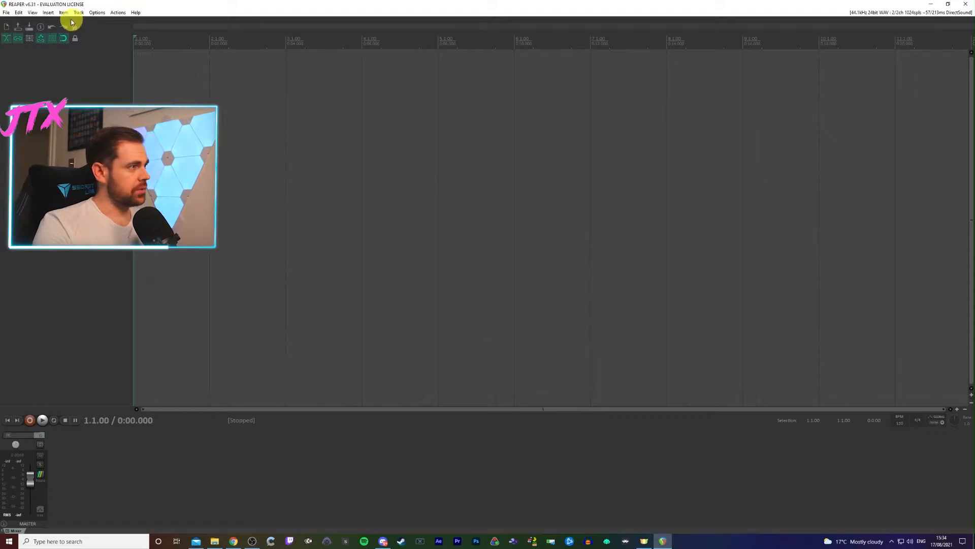
{"action": "left_click", "coordinate": [48, 12]}
{"action": "mouse_move", "coordinate": [97, 13]}
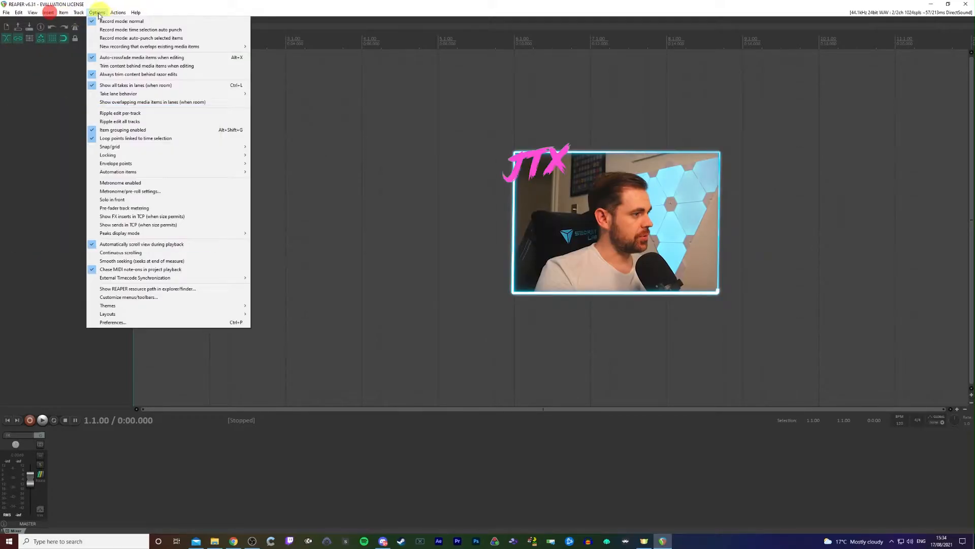
{"action": "left_click", "coordinate": [107, 322]}
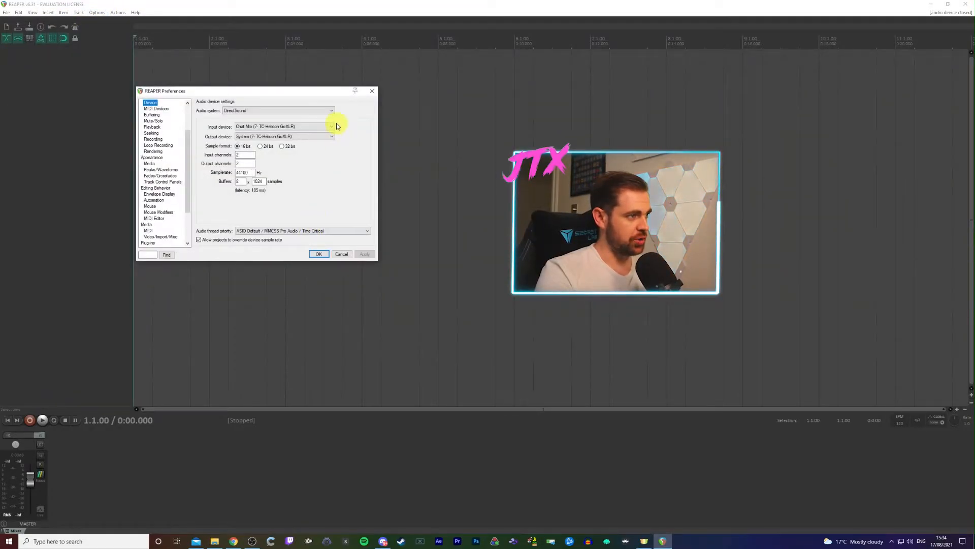
{"action": "left_click", "coordinate": [333, 126]}
{"action": "left_click", "coordinate": [333, 126]}
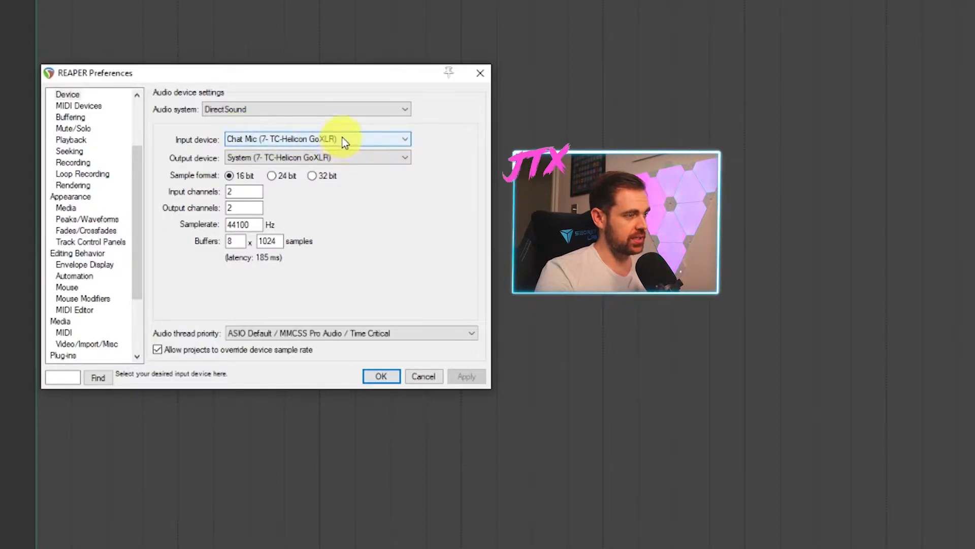
{"action": "left_click", "coordinate": [381, 376]}
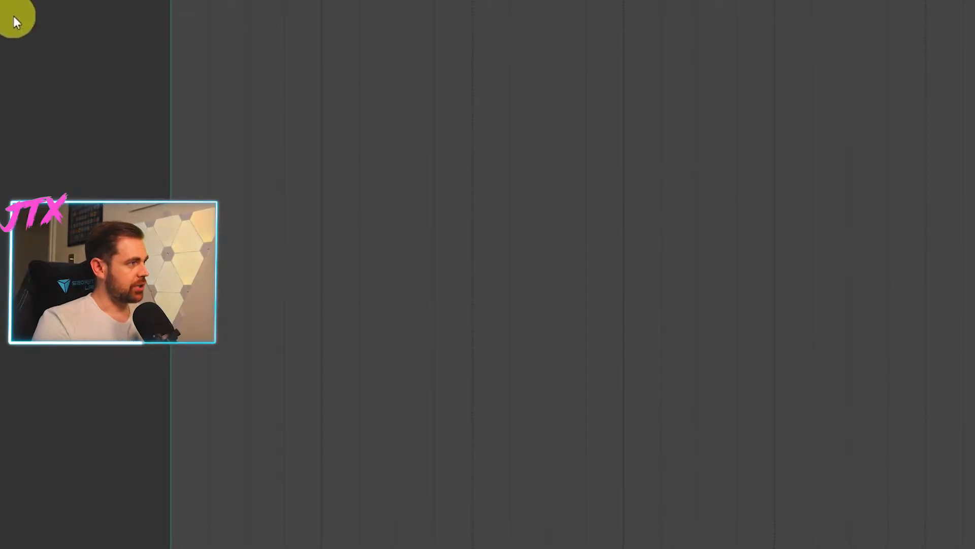
- Insert a new track in the empty REAPER project and arm it for recording
{"action": "right_click", "coordinate": [14, 19]}
{"action": "left_click", "coordinate": [56, 23]}
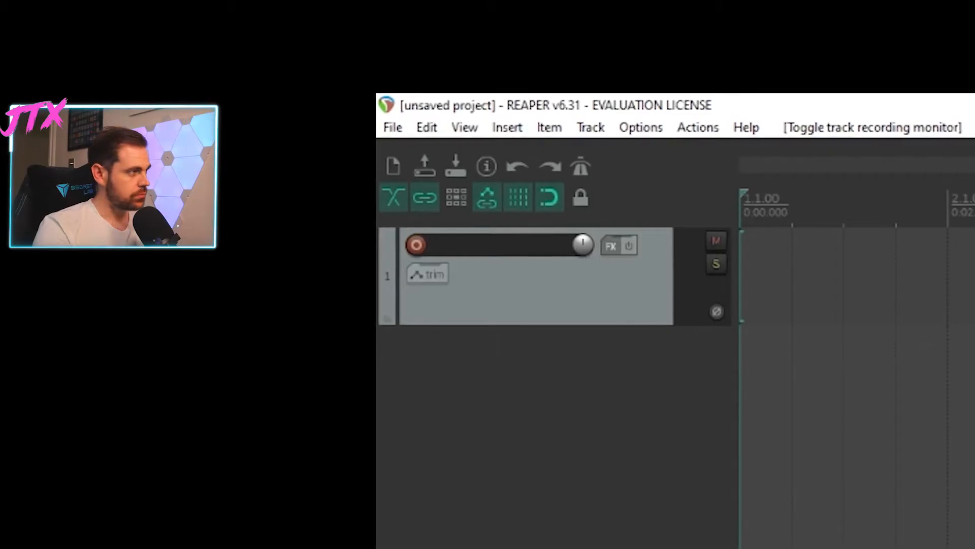
{"action": "left_click", "coordinate": [418, 248]}
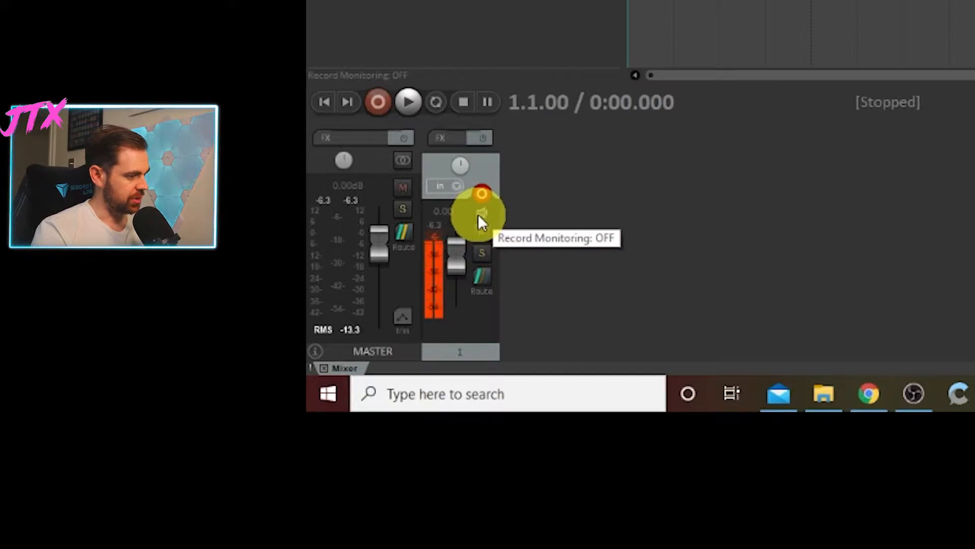
- Try out record monitoring on the armed track and switch it off again
{"action": "left_click", "coordinate": [480, 218]}
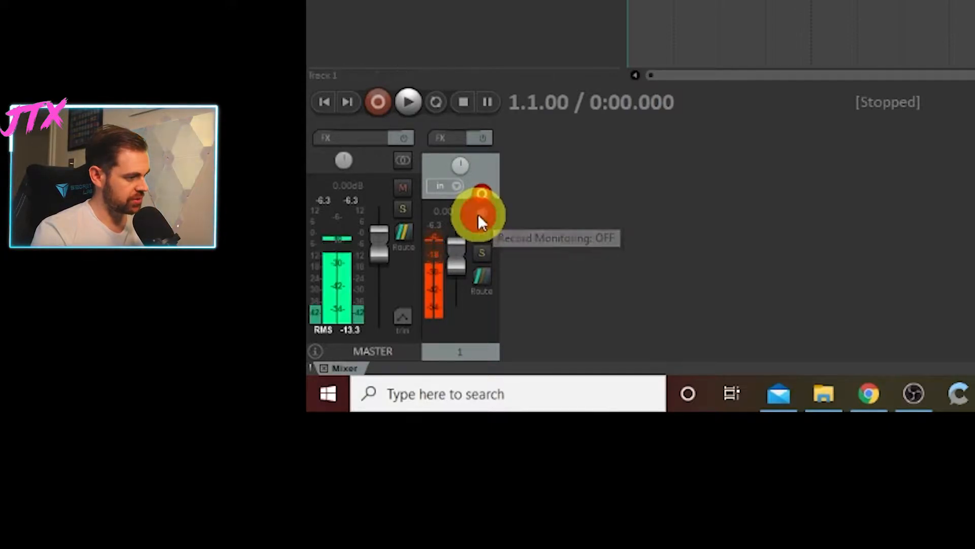
{"action": "left_click", "coordinate": [480, 217]}
{"action": "left_click", "coordinate": [479, 218]}
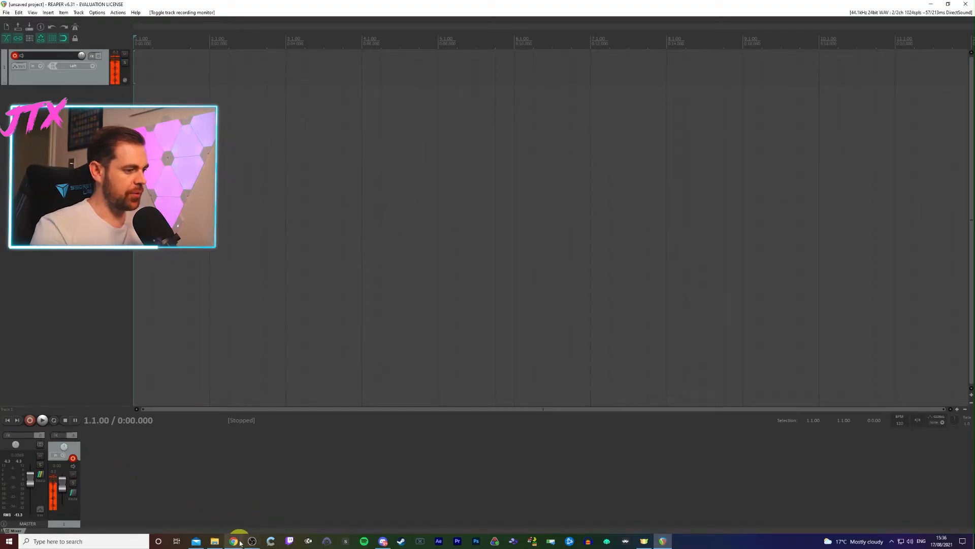
- Switch to Chrome, search for news in a new tab, and open the BBC article about the banned ice cream van firm
{"action": "left_click", "coordinate": [240, 542]}
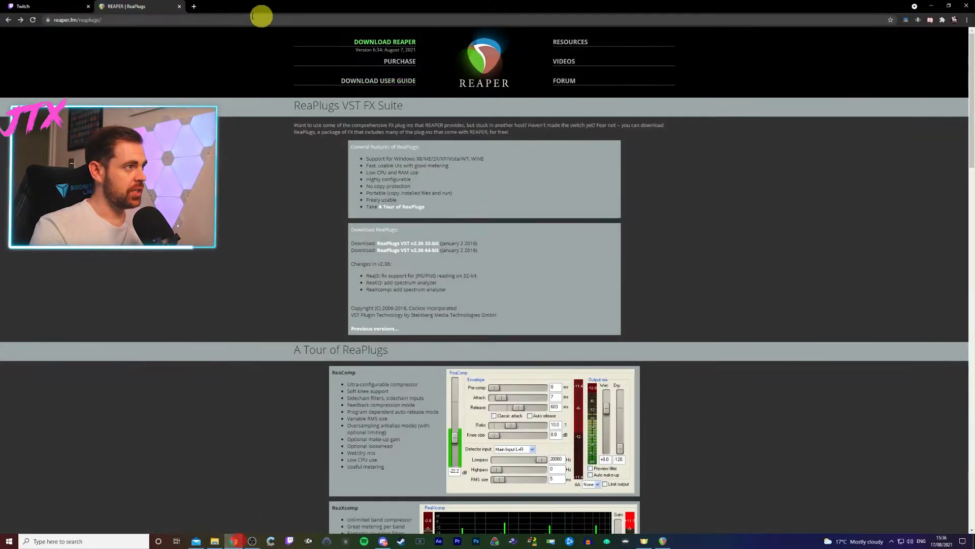
{"action": "left_click", "coordinate": [193, 7]}
{"action": "left_click", "coordinate": [196, 19]}
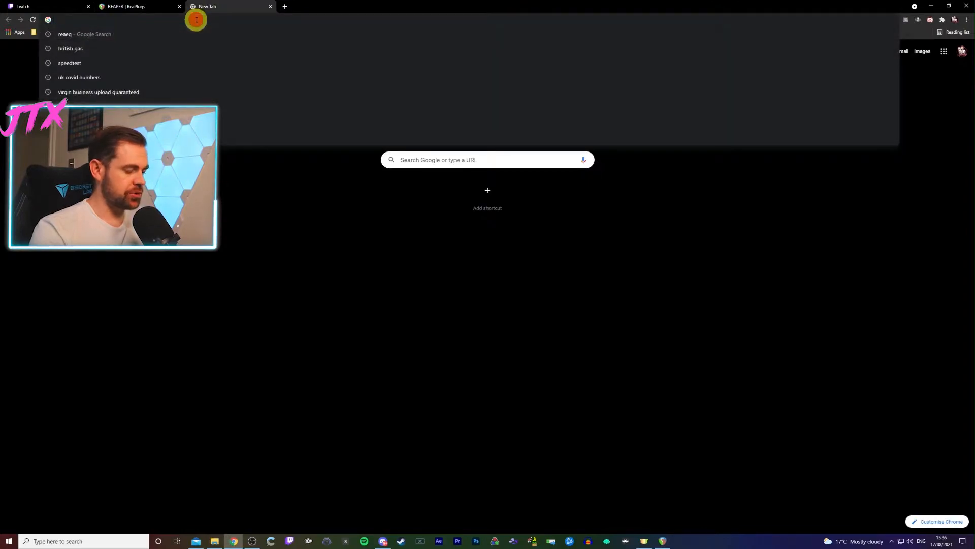
{"action": "type", "text": "news"}
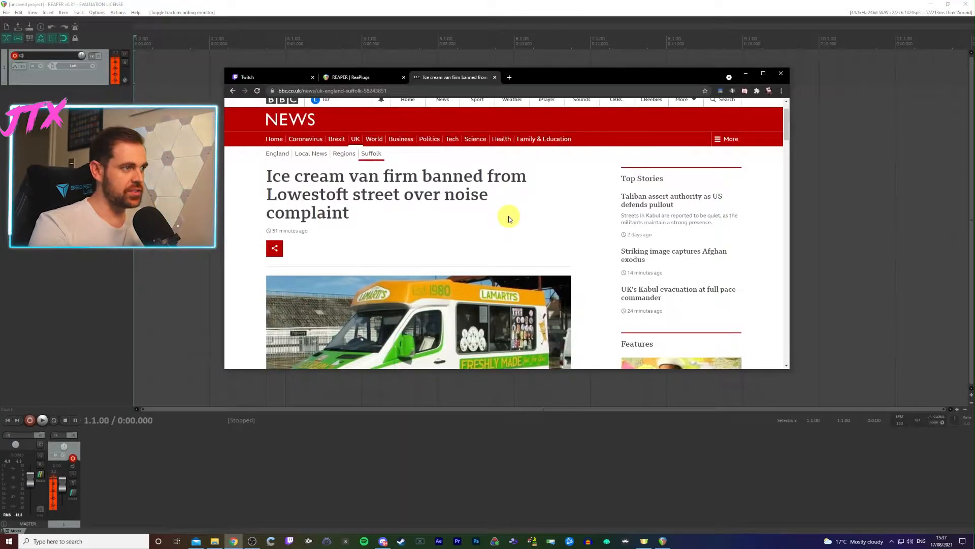
{"action": "scroll", "coordinate": [508, 218], "scroll_direction": "down", "scroll_amount": 1}
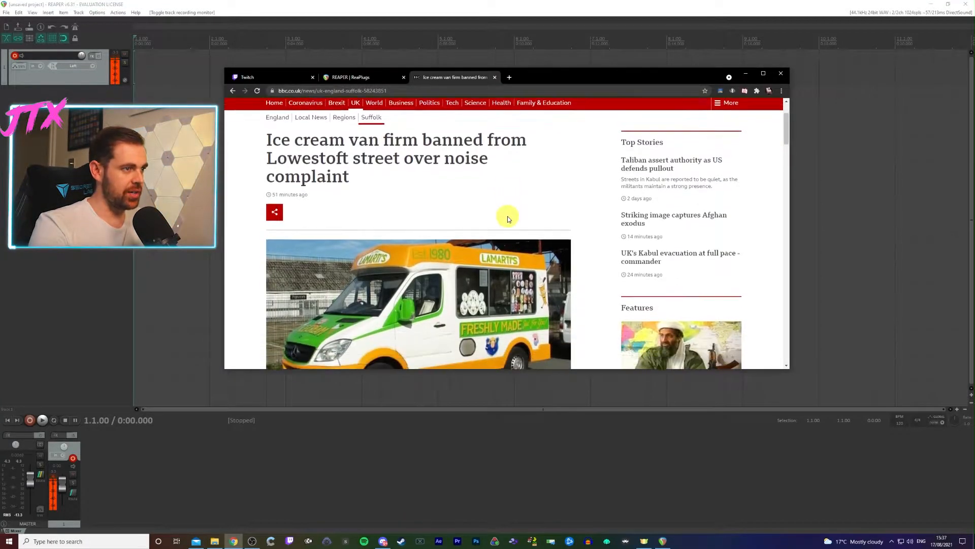
{"action": "left_click_drag", "start_coordinate": [400, 182], "coordinate": [267, 153]}
{"action": "left_click", "coordinate": [457, 203]}
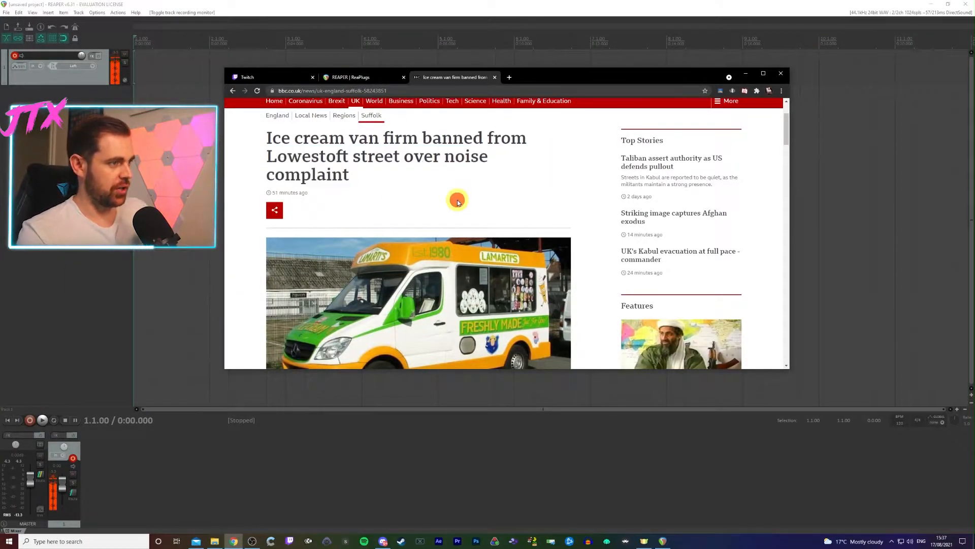
{"action": "scroll", "coordinate": [458, 202], "scroll_direction": "down", "scroll_amount": 3}
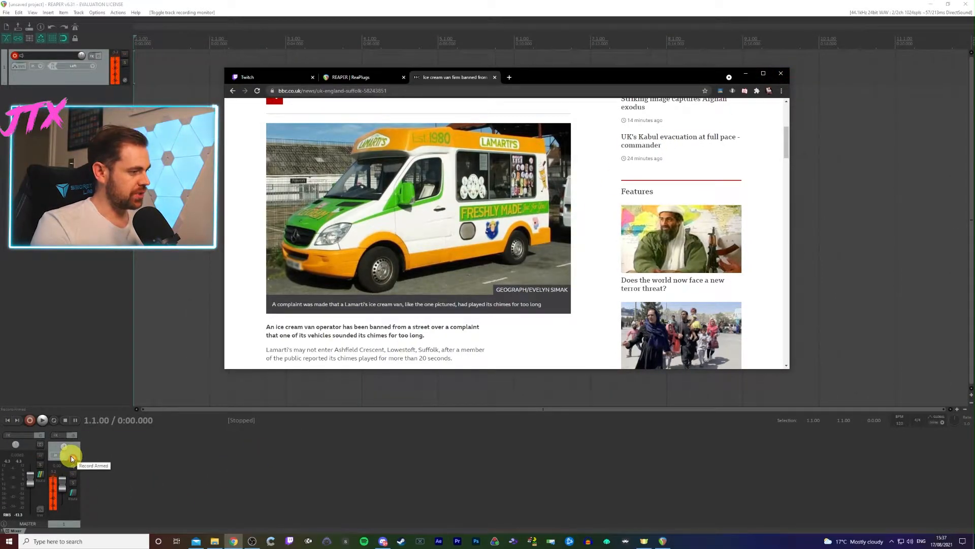
- Record a voice sample on the armed track while reading the BBC ice cream van article aloud, and save the finished recording
{"action": "left_click", "coordinate": [29, 421]}
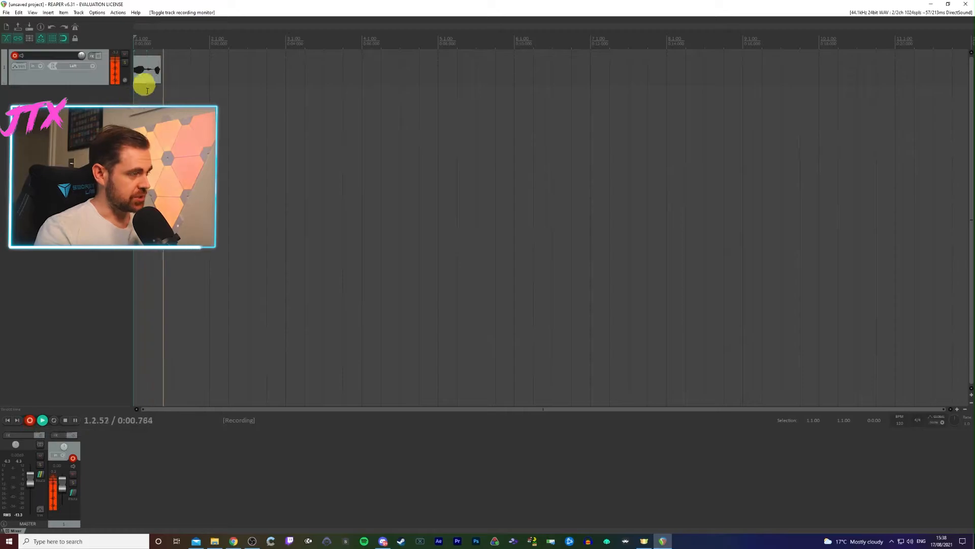
{"action": "left_click", "coordinate": [239, 546]}
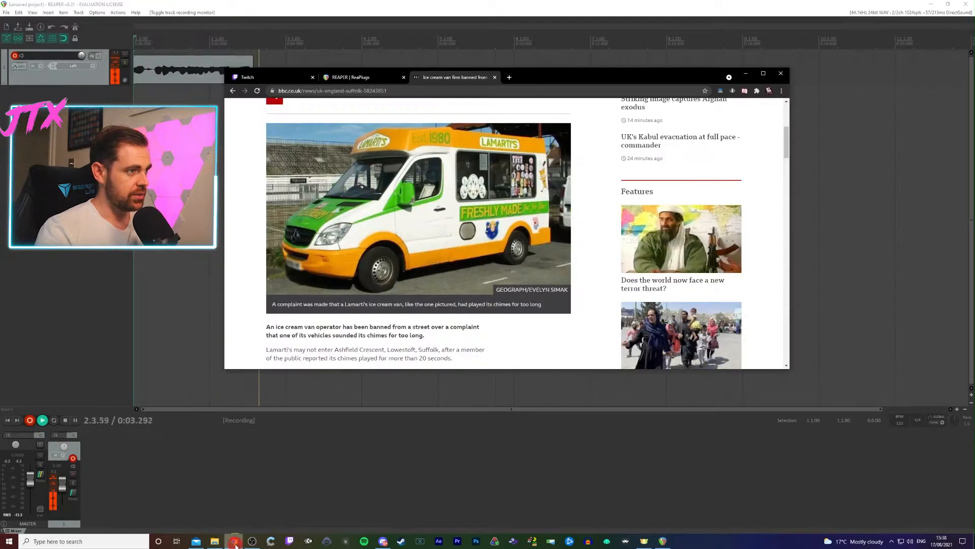
{"action": "left_click", "coordinate": [764, 73]}
{"action": "scroll", "coordinate": [842, 231], "scroll_direction": "down", "scroll_amount": 10}
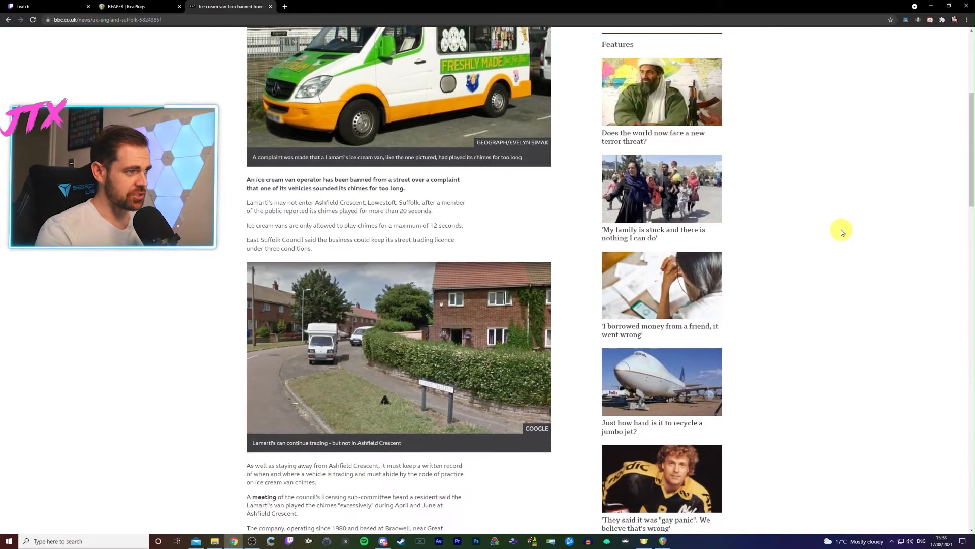
{"action": "scroll", "coordinate": [842, 230], "scroll_direction": "up", "scroll_amount": 3}
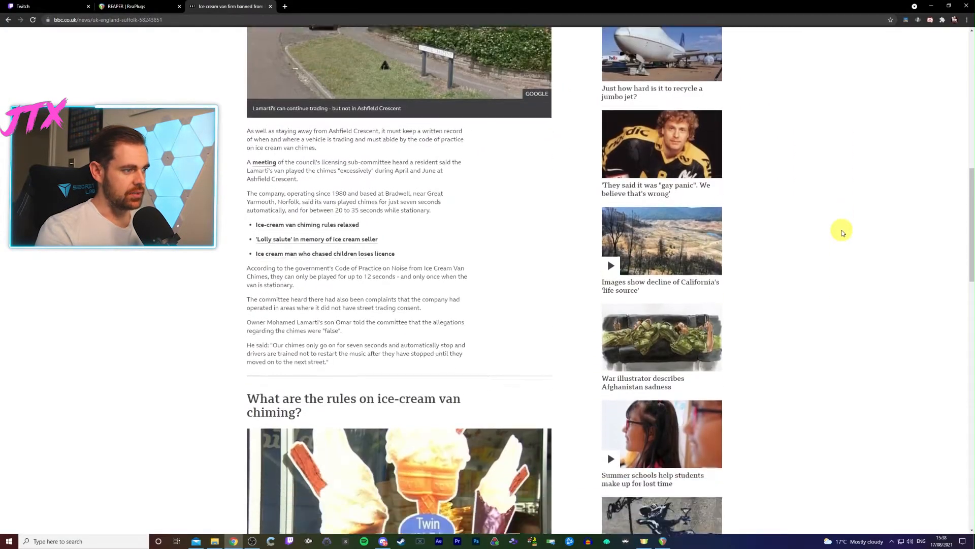
{"action": "scroll", "coordinate": [843, 230], "scroll_direction": "down", "scroll_amount": 10}
{"action": "left_click_drag", "start_coordinate": [971, 330], "coordinate": [969, 127]}
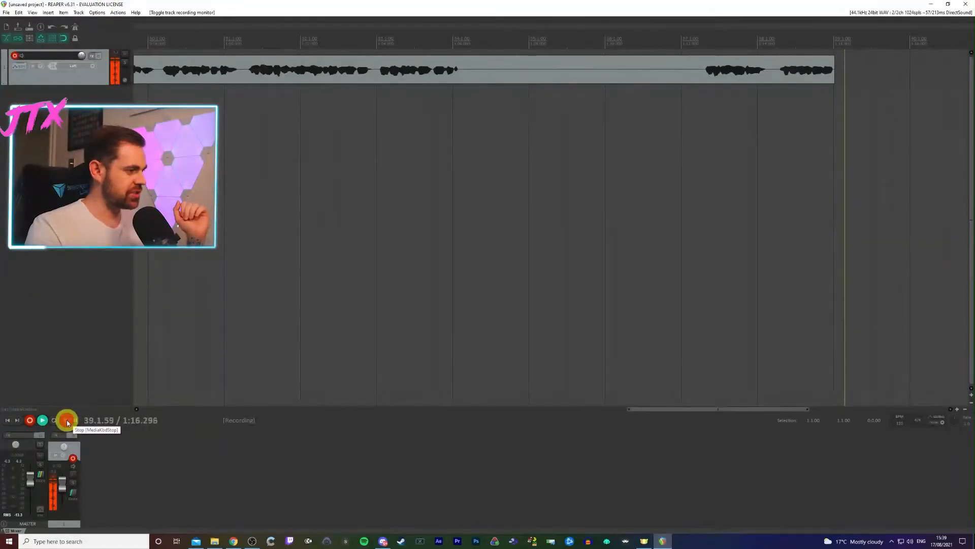
{"action": "left_click", "coordinate": [66, 423]}
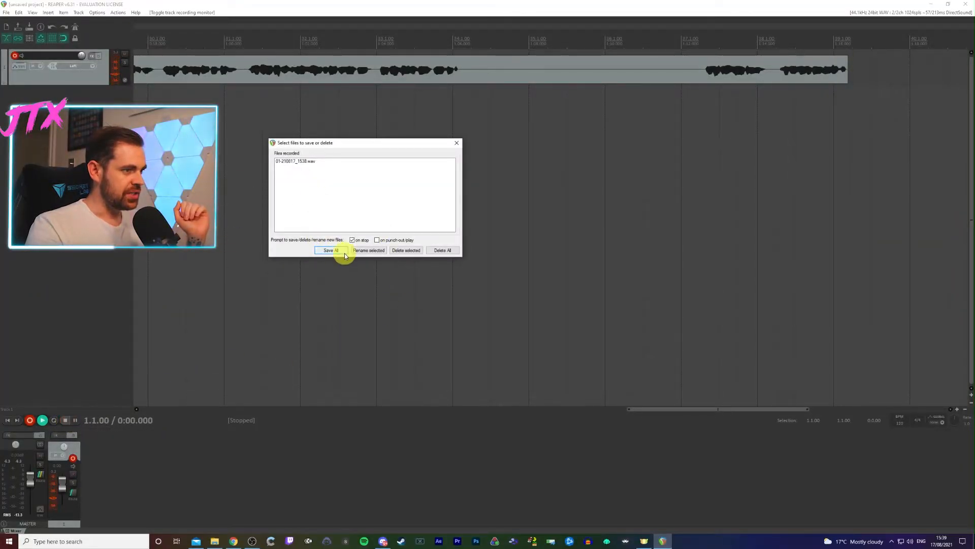
{"action": "left_click", "coordinate": [329, 250]}
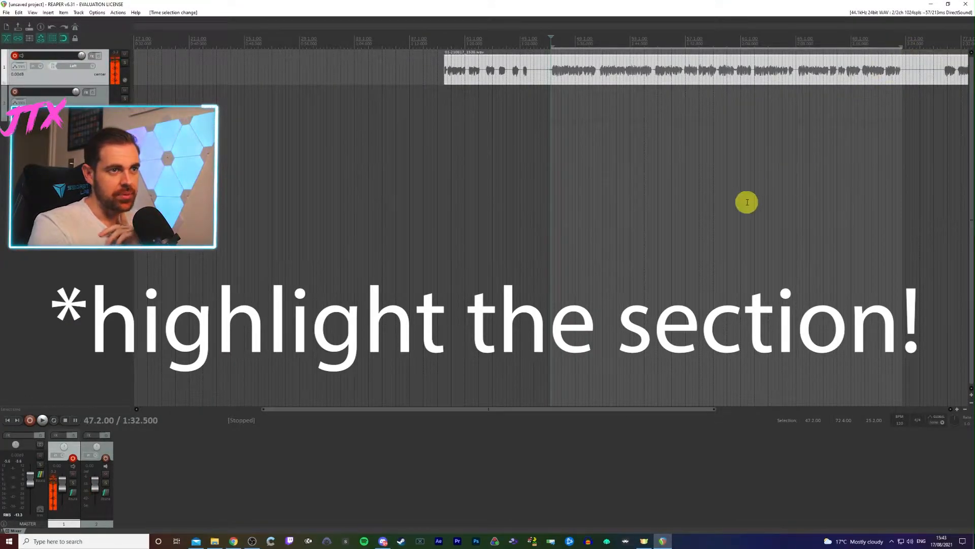
- Turn on repeat for the highlighted section and add the ReaEQ effect to track 1, enlarging its window over the project
{"action": "left_click", "coordinate": [46, 420]}
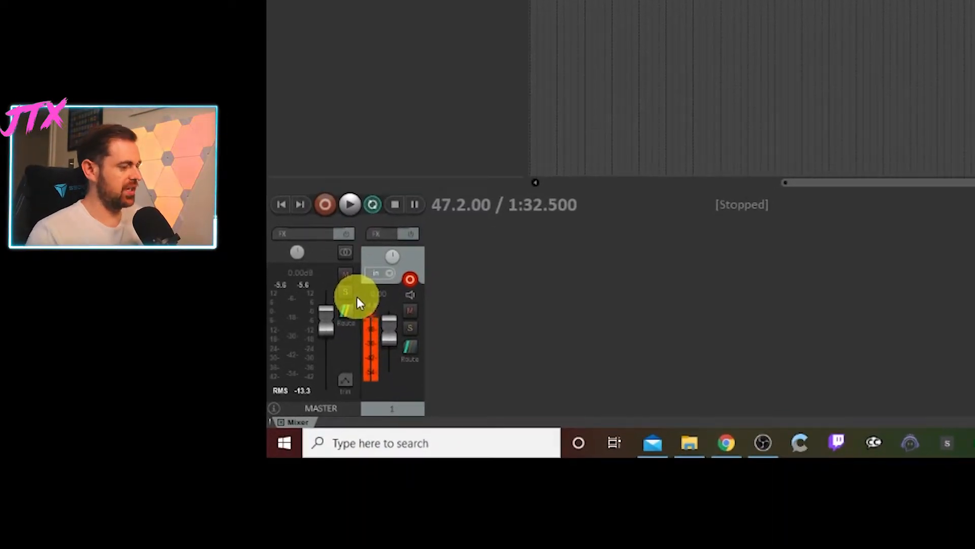
{"action": "left_click", "coordinate": [382, 231]}
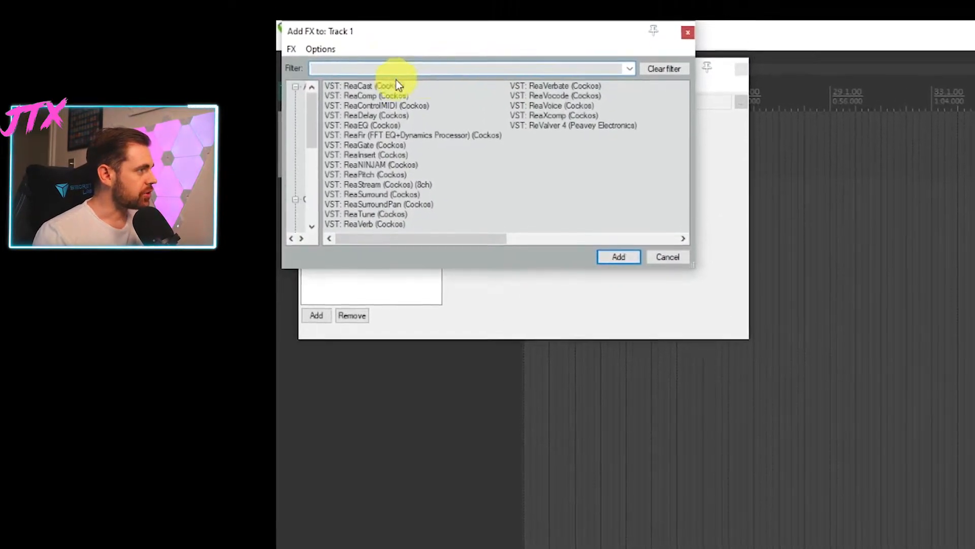
{"action": "left_click", "coordinate": [358, 156]}
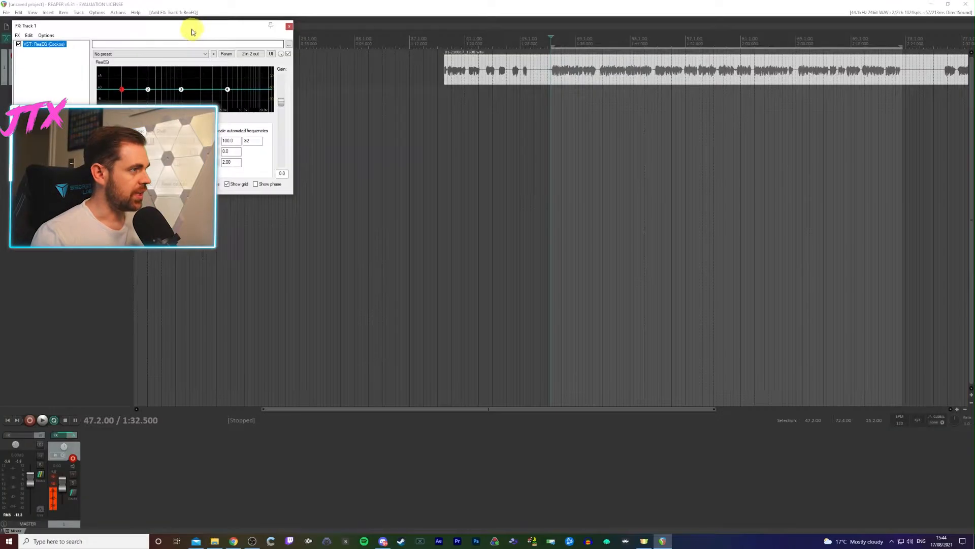
{"action": "left_click_drag", "start_coordinate": [193, 31], "coordinate": [482, 152]}
{"action": "left_click_drag", "start_coordinate": [585, 317], "coordinate": [785, 422]}
{"action": "left_click", "coordinate": [627, 157]}
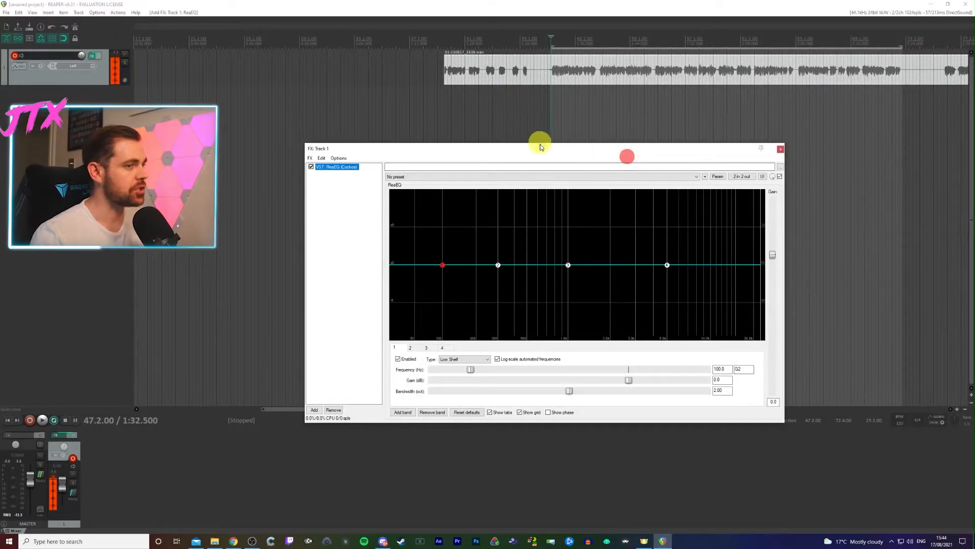
{"action": "left_click_drag", "start_coordinate": [557, 152], "coordinate": [468, 109]}
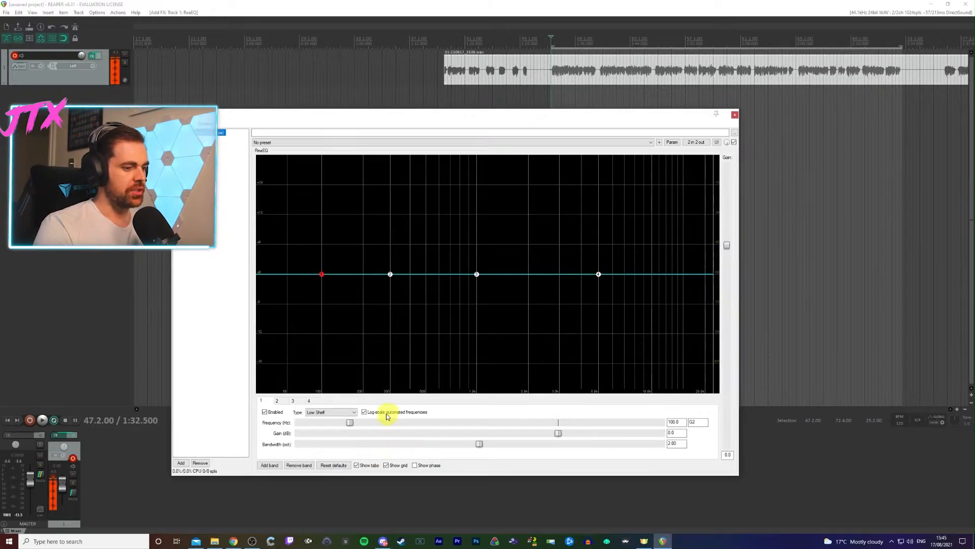
- Switch to the GoXLR app and examine the frequency bands of its microphone equalizer
{"action": "left_click", "coordinate": [419, 541]}
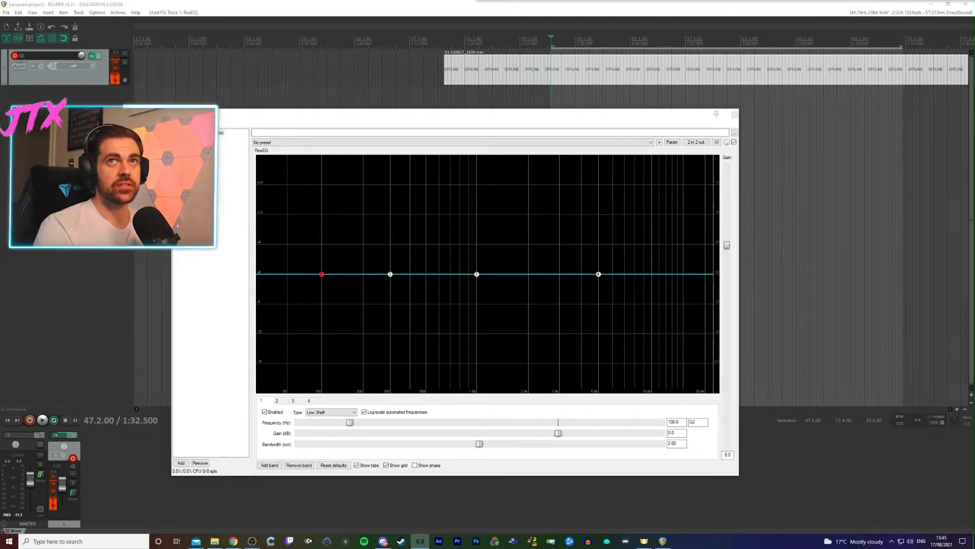
{"action": "left_click_drag", "start_coordinate": [365, 12], "coordinate": [240, 67]}
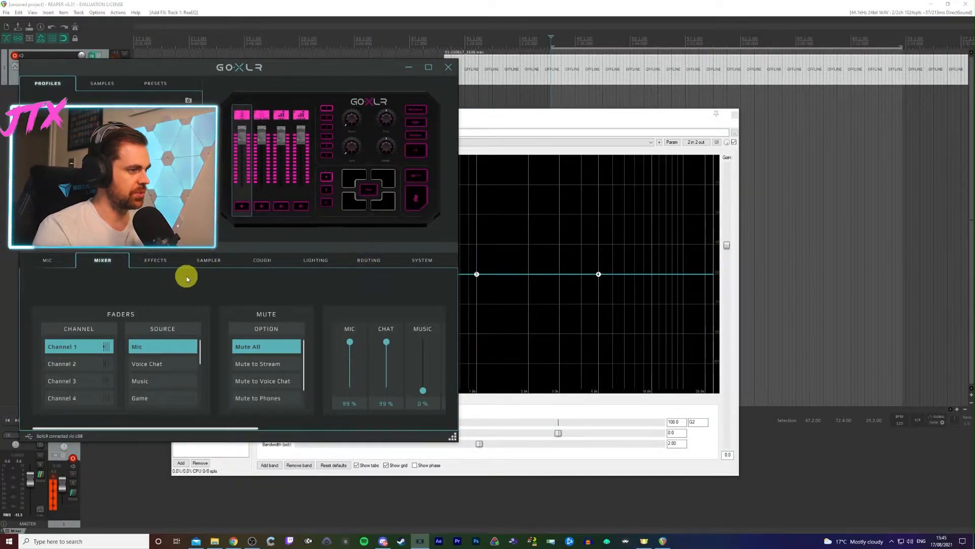
{"action": "left_click", "coordinate": [58, 260]}
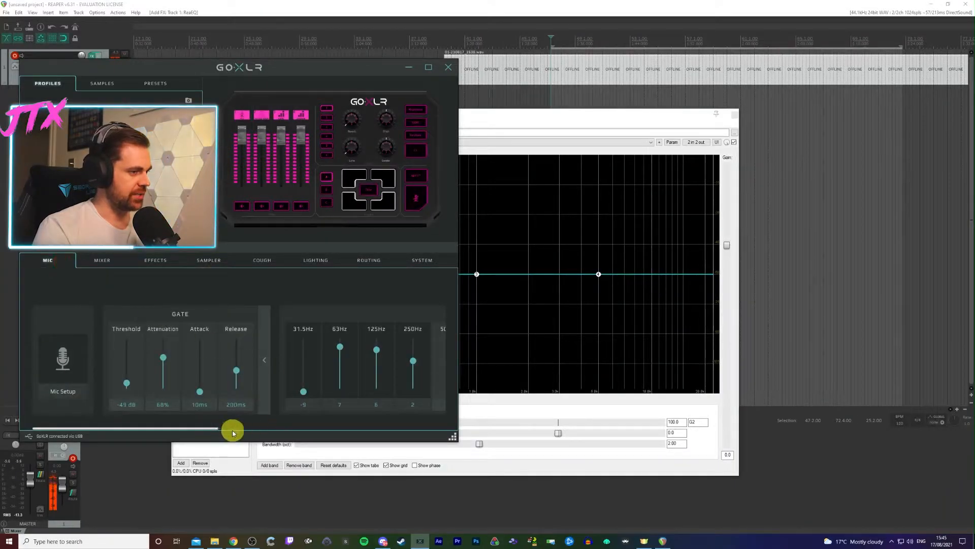
{"action": "left_click_drag", "start_coordinate": [203, 431], "coordinate": [315, 429]}
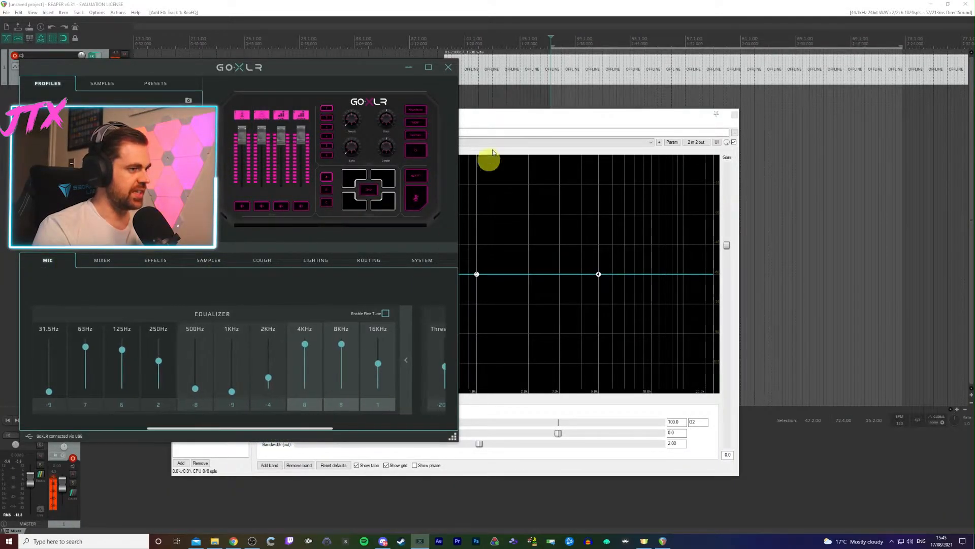
{"action": "left_click", "coordinate": [428, 67]}
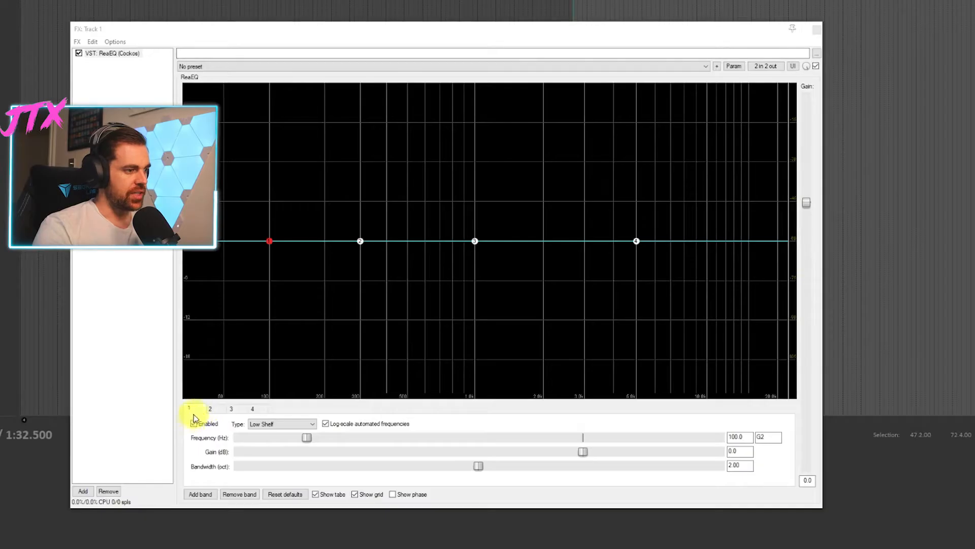
- Set the frequency of ReaEQ band 1 to 31.5 Hz and of band 2 to 63 Hz
{"action": "left_click", "coordinate": [198, 411]}
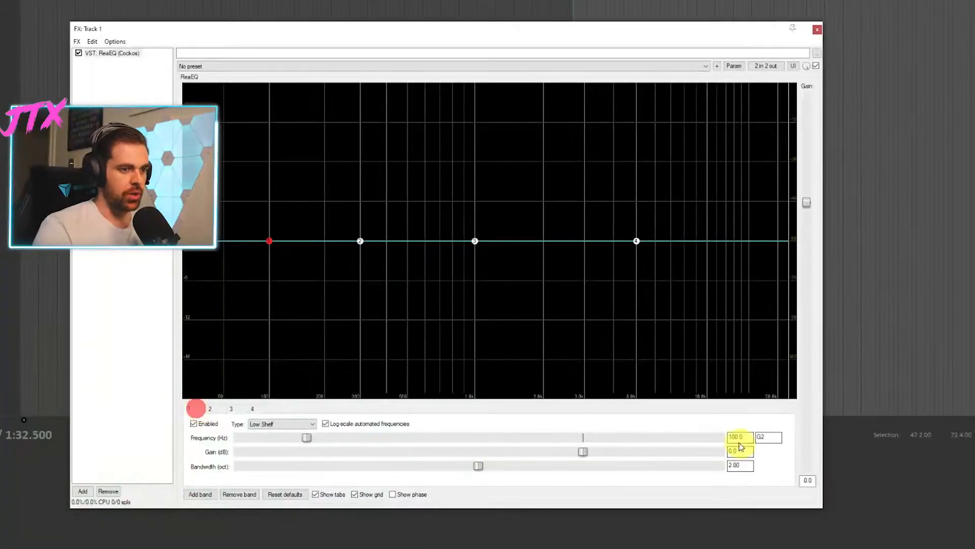
{"action": "left_click", "coordinate": [739, 440]}
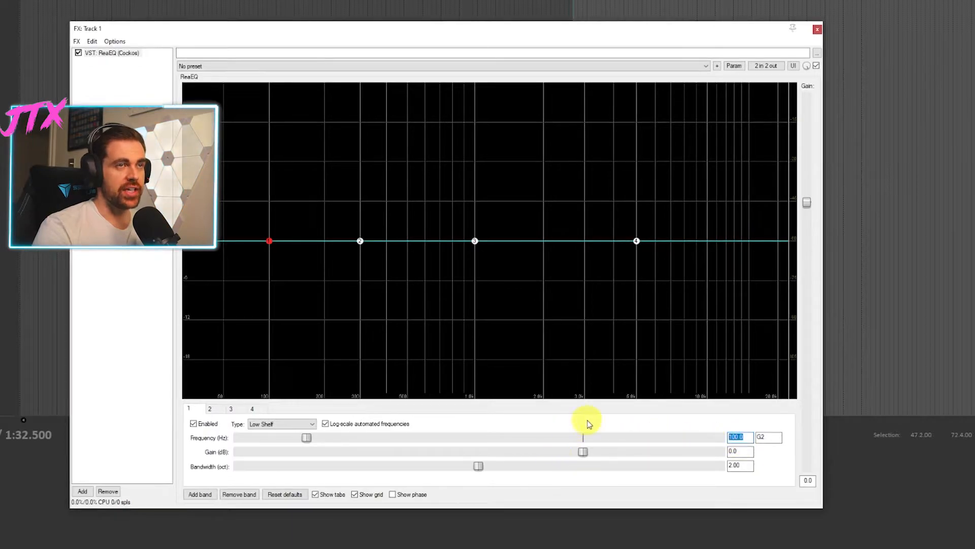
{"action": "type", "text": "31.85"}
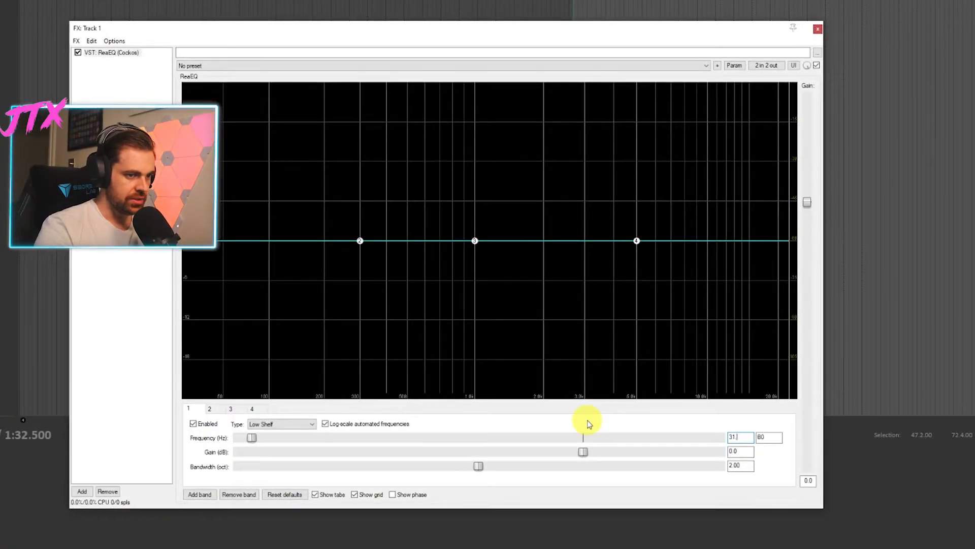
{"action": "left_click", "coordinate": [216, 410]}
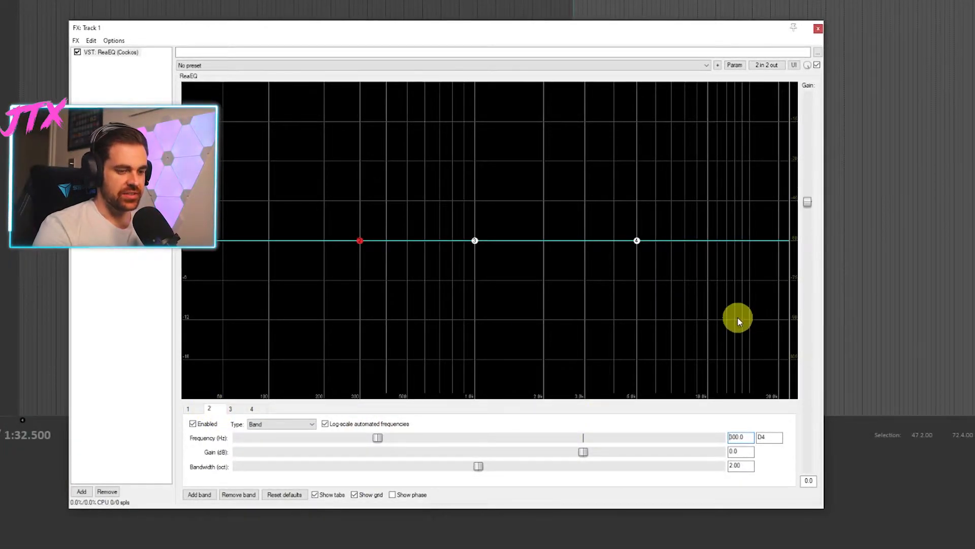
{"action": "type", "text": "63"}
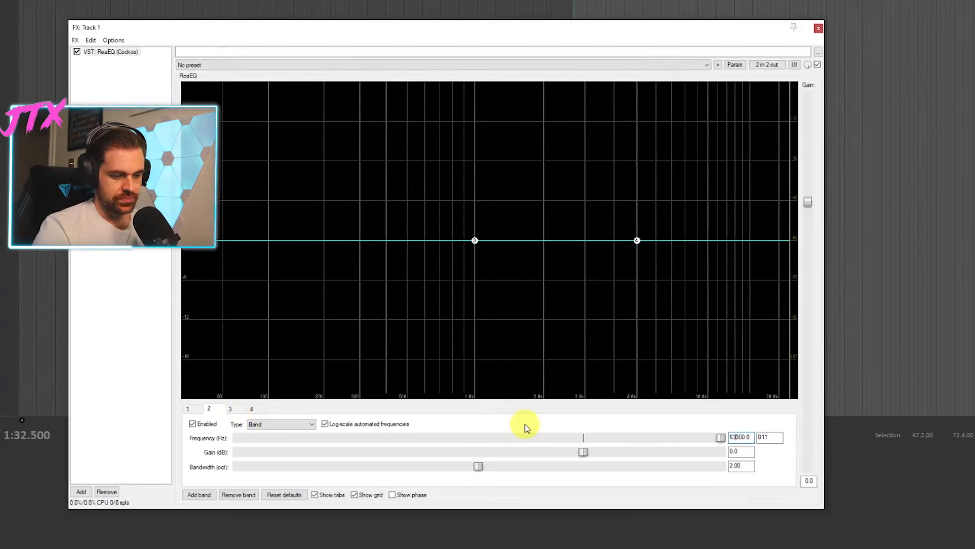
{"action": "key", "text": "Delete"}
{"action": "key", "text": "Delete"}
{"action": "key", "text": "Delete"}
{"action": "key", "text": "Delete"}
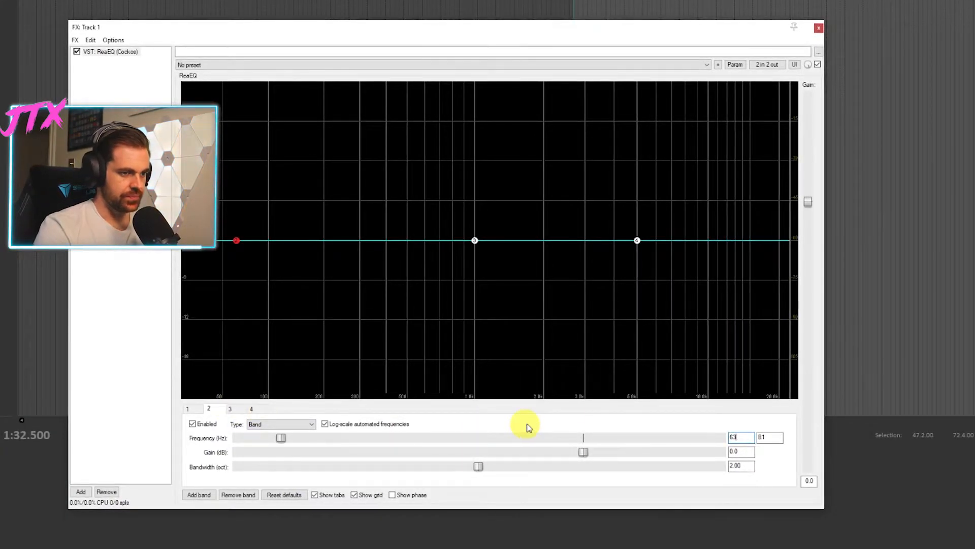
- Set the frequency of ReaEQ band 3 to 125 Hz and of band 4 to 250 Hz
{"action": "left_click", "coordinate": [236, 409]}
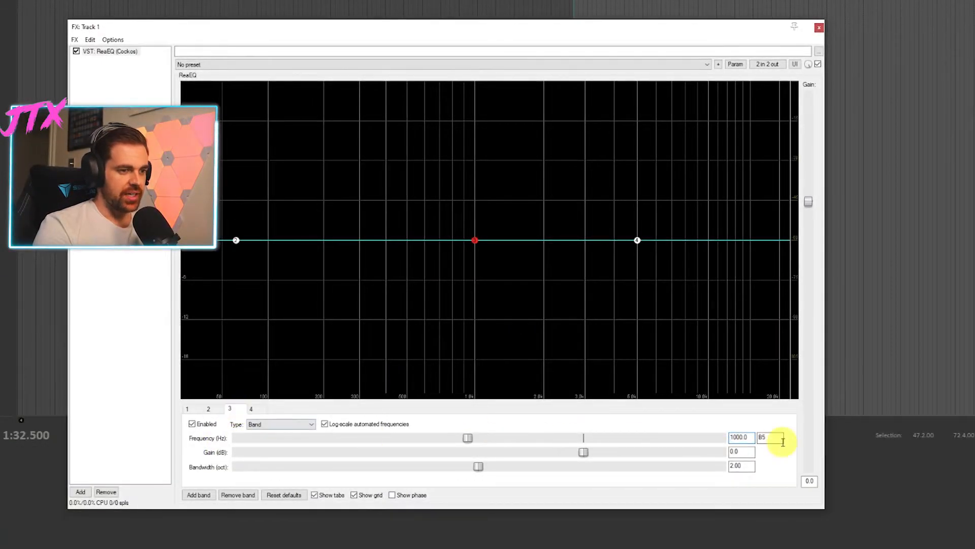
{"action": "double_click", "coordinate": [746, 437]}
{"action": "type", "text": "125"}
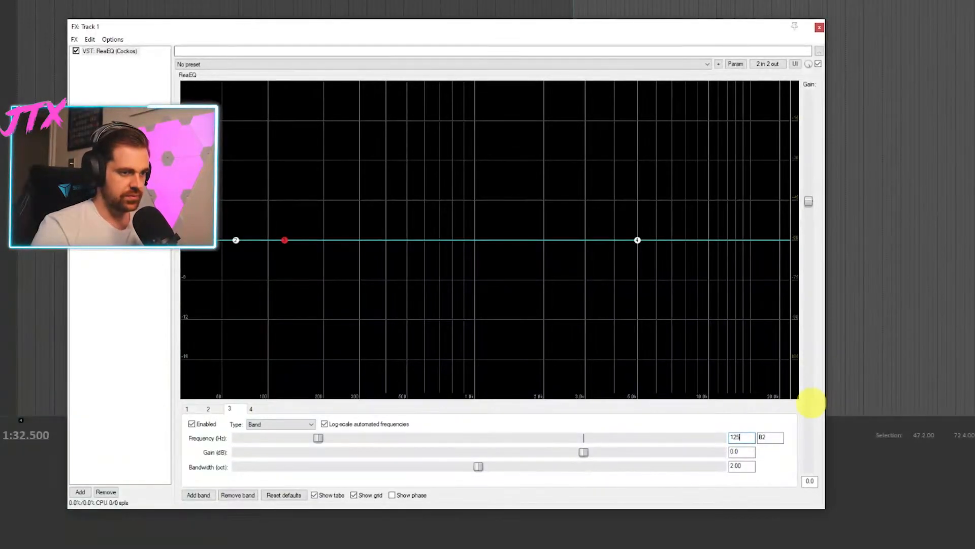
{"action": "left_click", "coordinate": [261, 410]}
{"action": "double_click", "coordinate": [746, 438]}
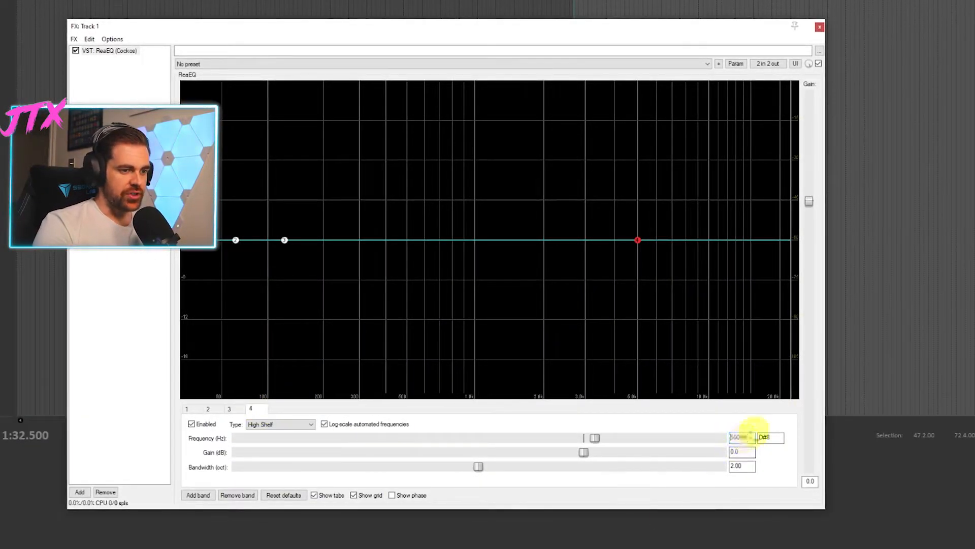
{"action": "type", "text": "25"}
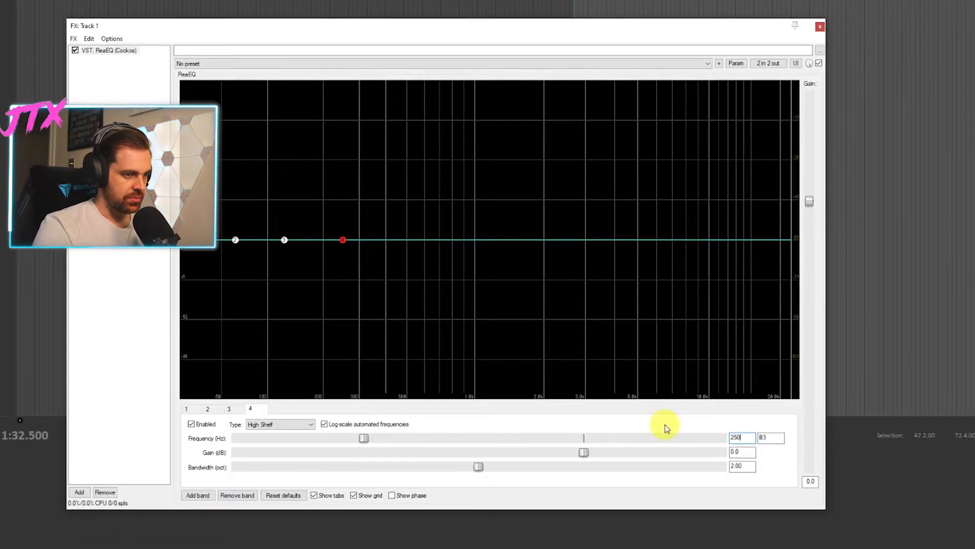
- Add a fifth ReaEQ band at 500 Hz and check the remaining equalizer frequencies in the GoXLR app
{"action": "left_click", "coordinate": [201, 498]}
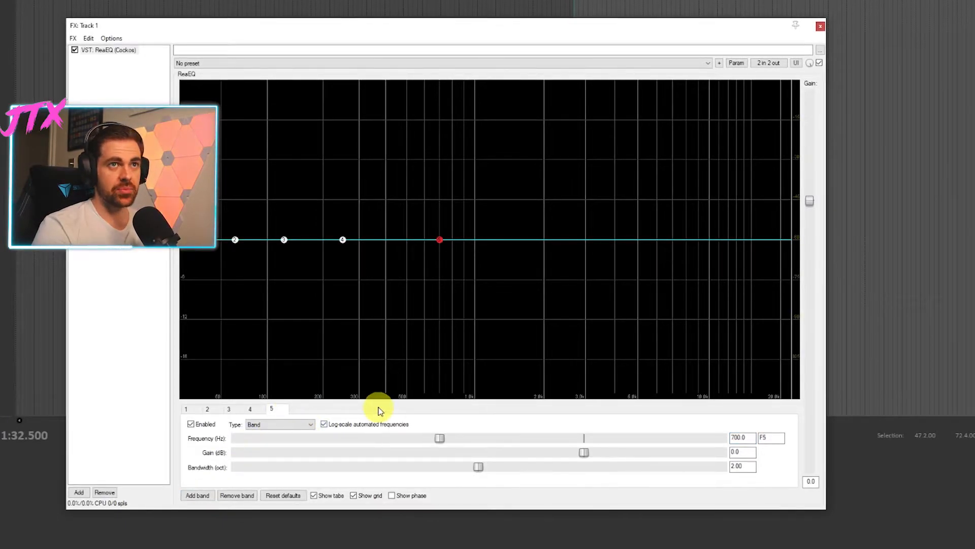
{"action": "double_click", "coordinate": [743, 438]}
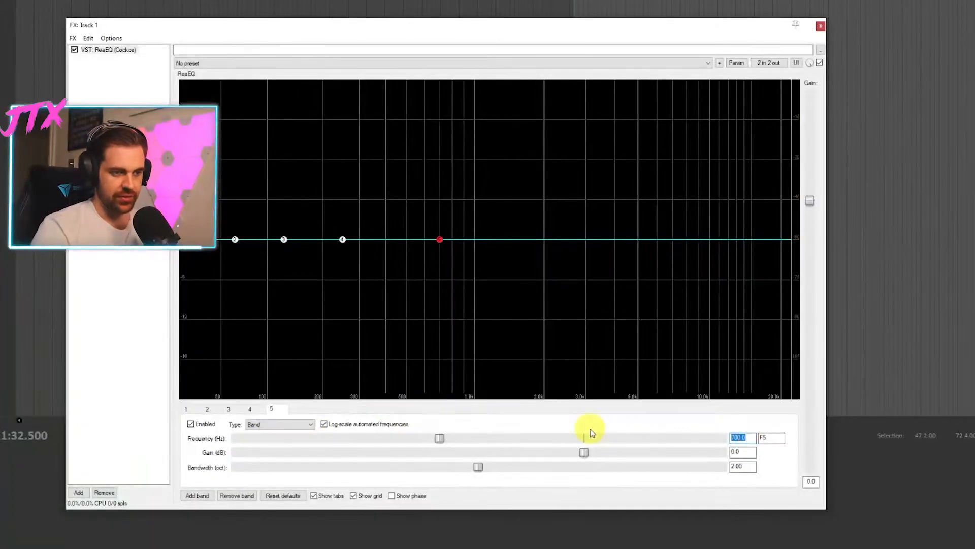
{"action": "type", "text": "500"}
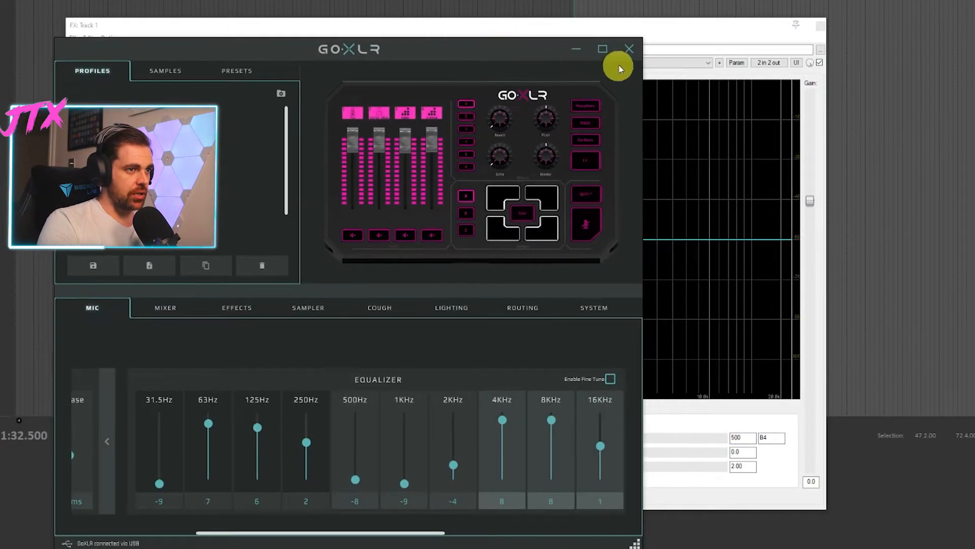
{"action": "left_click", "coordinate": [604, 51]}
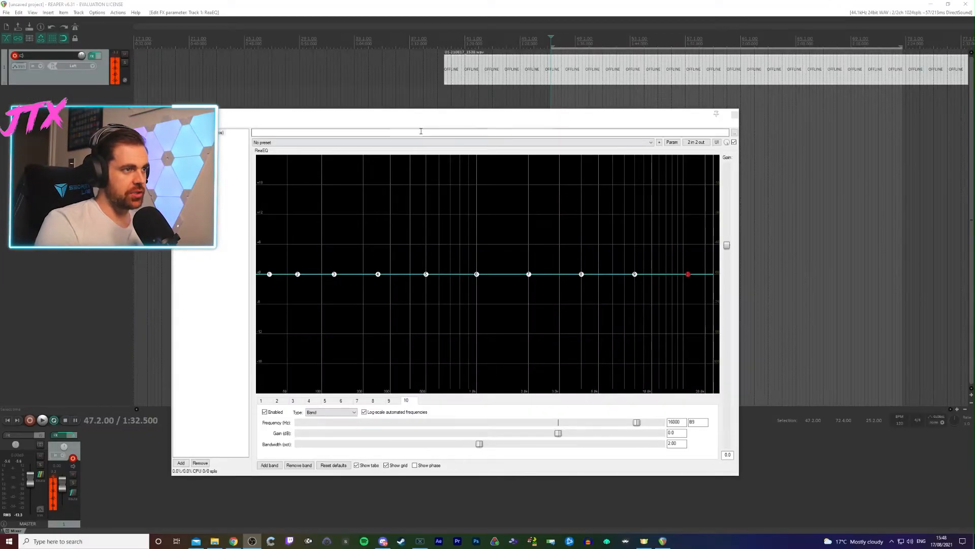
- Play the highlighted voice section with the ReaEQ spectrum in view, and return the playhead to the start of the section
{"action": "left_click_drag", "start_coordinate": [416, 25], "coordinate": [513, 47]}
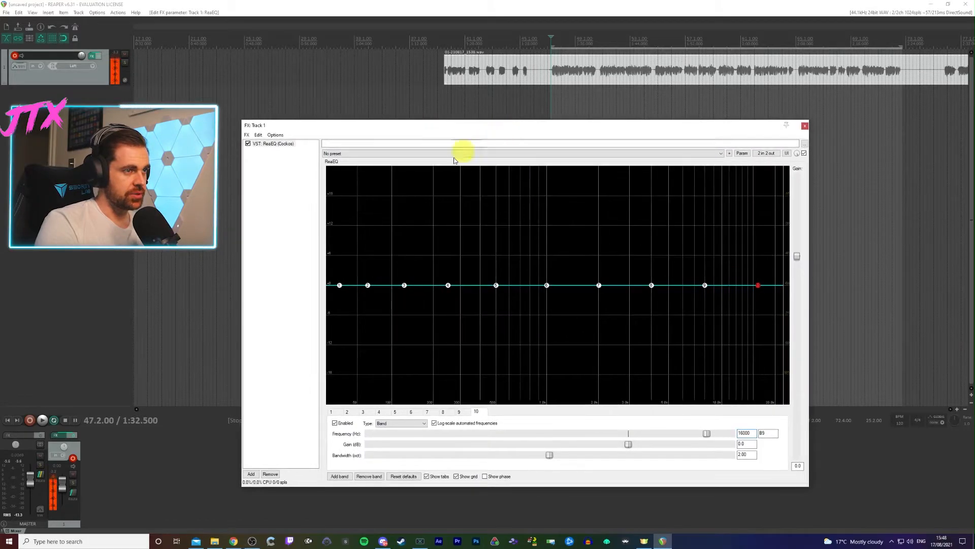
{"action": "left_click", "coordinate": [43, 422]}
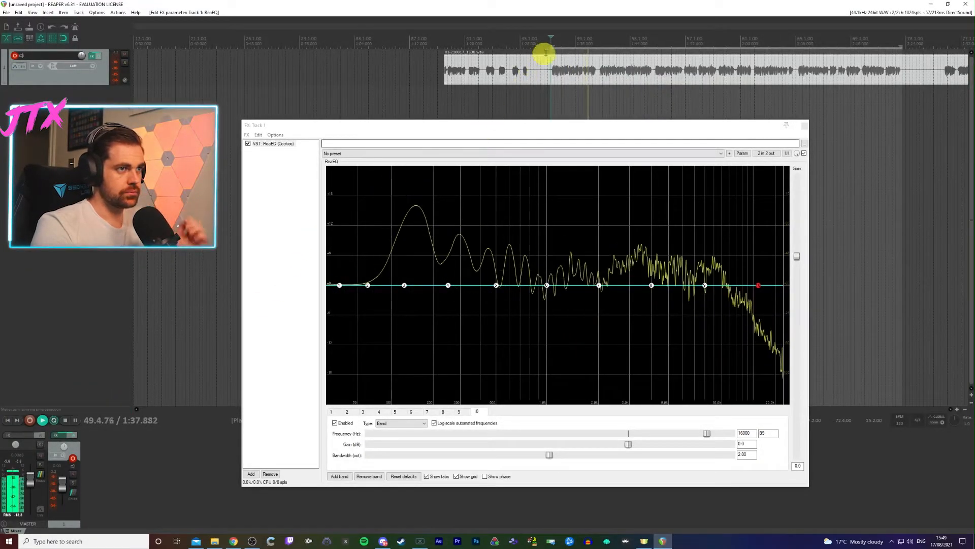
{"action": "left_click", "coordinate": [538, 34]}
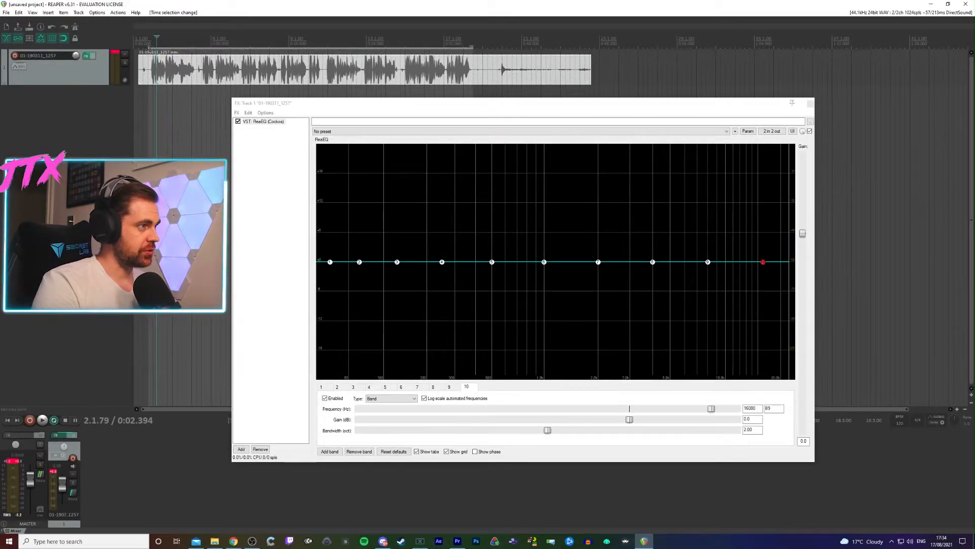
{"action": "left_click", "coordinate": [151, 39]}
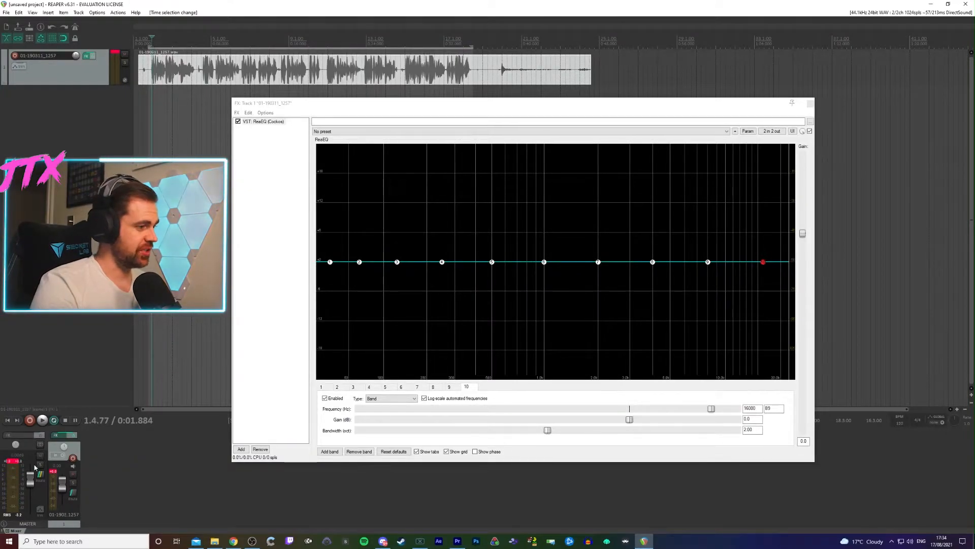
- Play the highlighted voice section and audition ReaEQ band 1 by varying its gain, returning it to 0 dB
{"action": "left_click", "coordinate": [45, 424]}
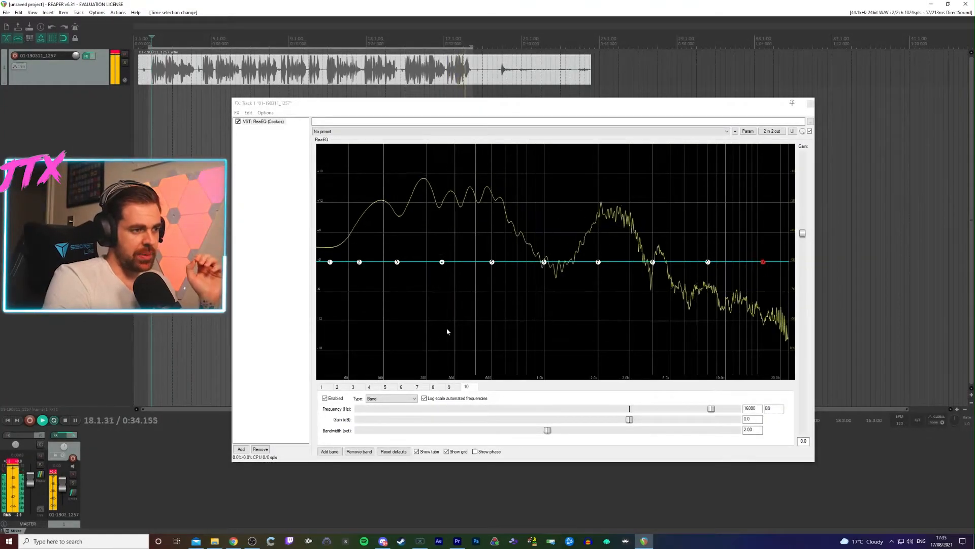
{"action": "left_click", "coordinate": [324, 388]}
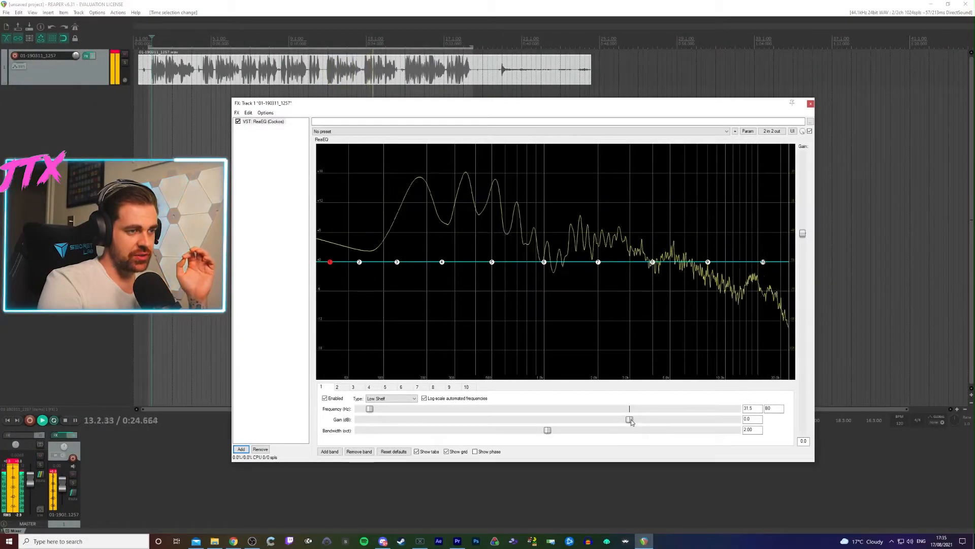
{"action": "mouse_move", "coordinate": [629, 422]}
{"action": "left_mouse_down"}
{"action": "mouse_move", "coordinate": [542, 421]}
{"action": "mouse_move", "coordinate": [742, 404]}
{"action": "mouse_move", "coordinate": [544, 425]}
{"action": "mouse_move", "coordinate": [622, 423]}
{"action": "mouse_move", "coordinate": [383, 431]}
{"action": "mouse_move", "coordinate": [653, 418]}
{"action": "mouse_move", "coordinate": [630, 412]}
{"action": "left_mouse_up"}
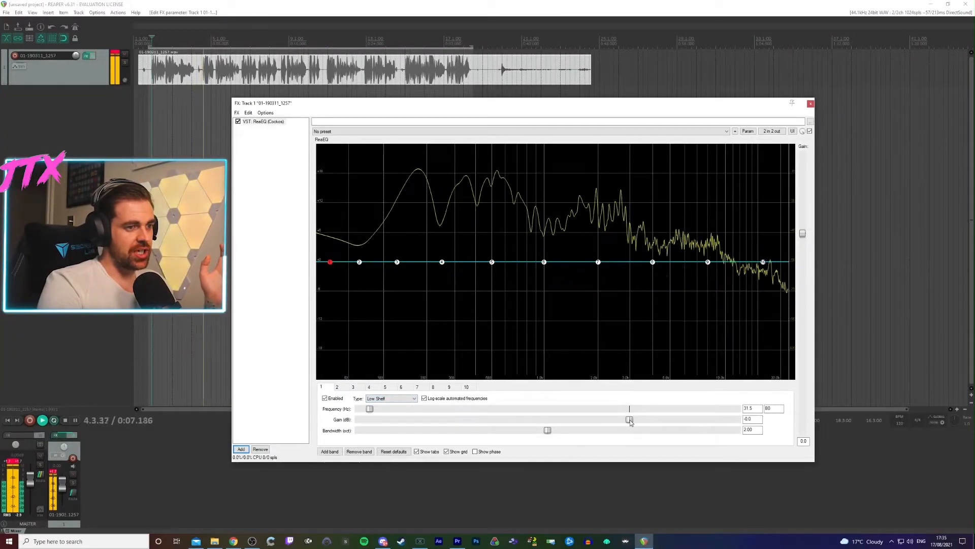
{"action": "left_click_drag", "start_coordinate": [549, 421], "coordinate": [632, 418]}
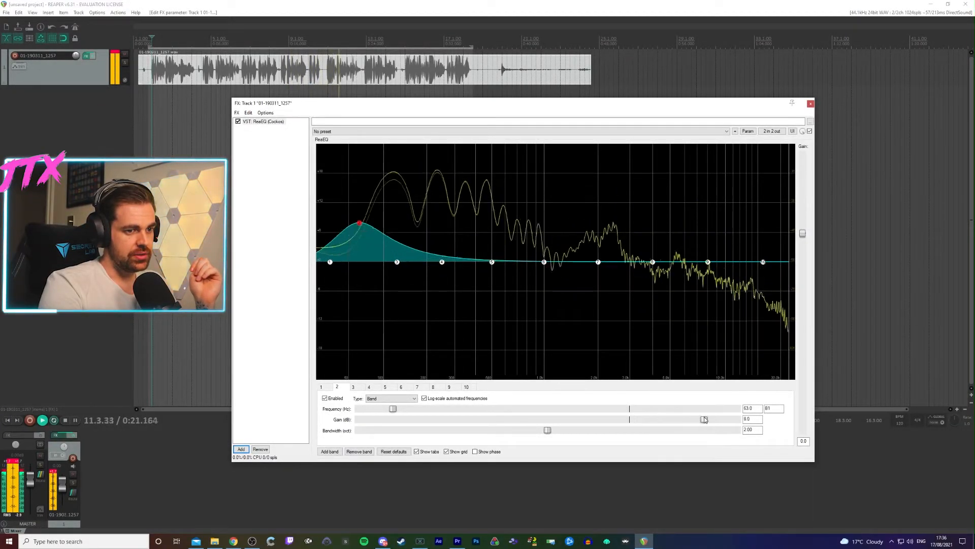
- Boost the gain of ReaEQ band 2 at 63 Hz and slightly raise band 3 at 125 Hz while the voice plays
{"action": "mouse_move", "coordinate": [626, 418]}
{"action": "left_mouse_down"}
{"action": "mouse_move", "coordinate": [428, 420]}
{"action": "mouse_move", "coordinate": [613, 419]}
{"action": "left_mouse_up"}
{"action": "left_click_drag", "start_coordinate": [679, 421], "coordinate": [693, 419]}
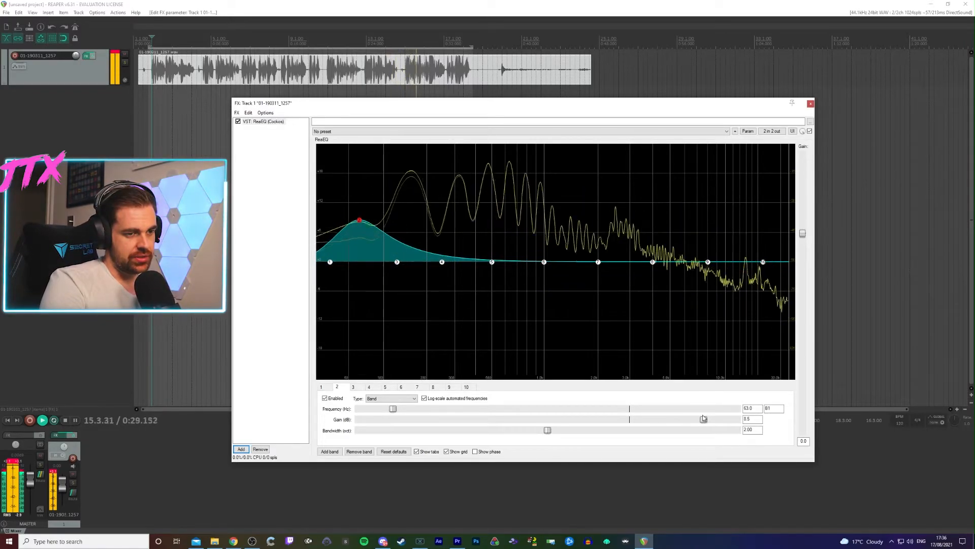
{"action": "left_click_drag", "start_coordinate": [697, 418], "coordinate": [695, 419]}
{"action": "left_click", "coordinate": [358, 388]}
{"action": "mouse_move", "coordinate": [631, 419]}
{"action": "left_mouse_down"}
{"action": "mouse_move", "coordinate": [719, 421]}
{"action": "mouse_move", "coordinate": [496, 423]}
{"action": "mouse_move", "coordinate": [645, 422]}
{"action": "left_mouse_up"}
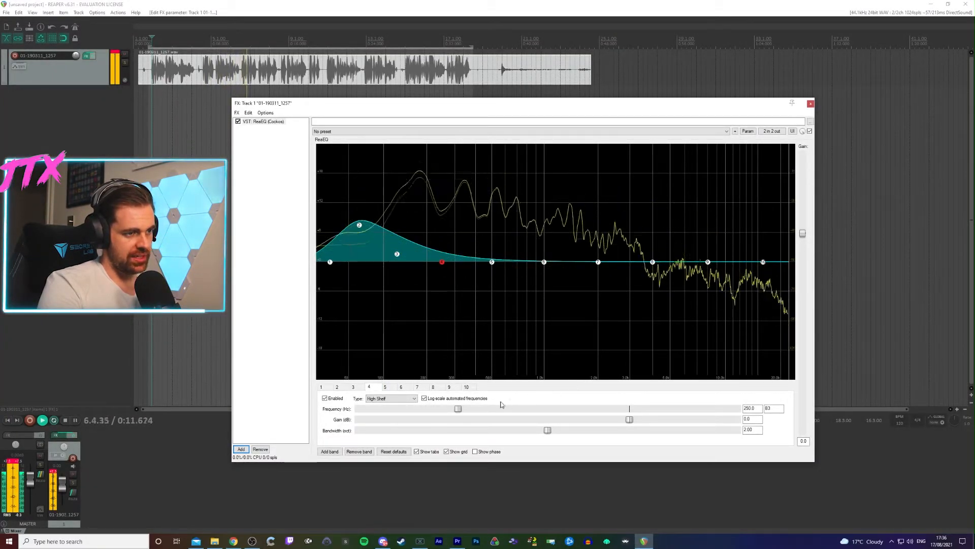
- Set the gain of ReaEQ band 4 to -3.0 dB after trying a boost, and cut band 5 at 500 Hz
{"action": "left_click_drag", "start_coordinate": [629, 419], "coordinate": [605, 424]}
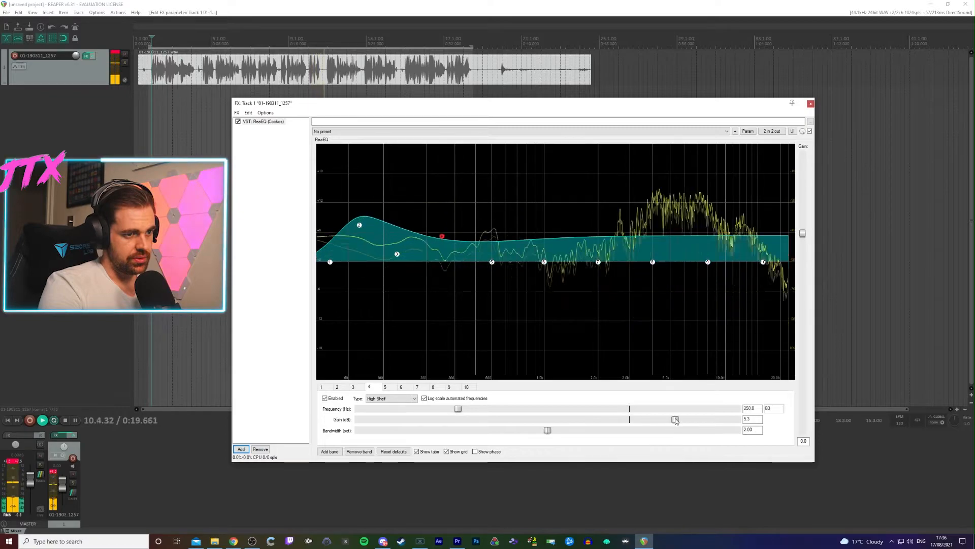
{"action": "left_click_drag", "start_coordinate": [675, 421], "coordinate": [606, 423]}
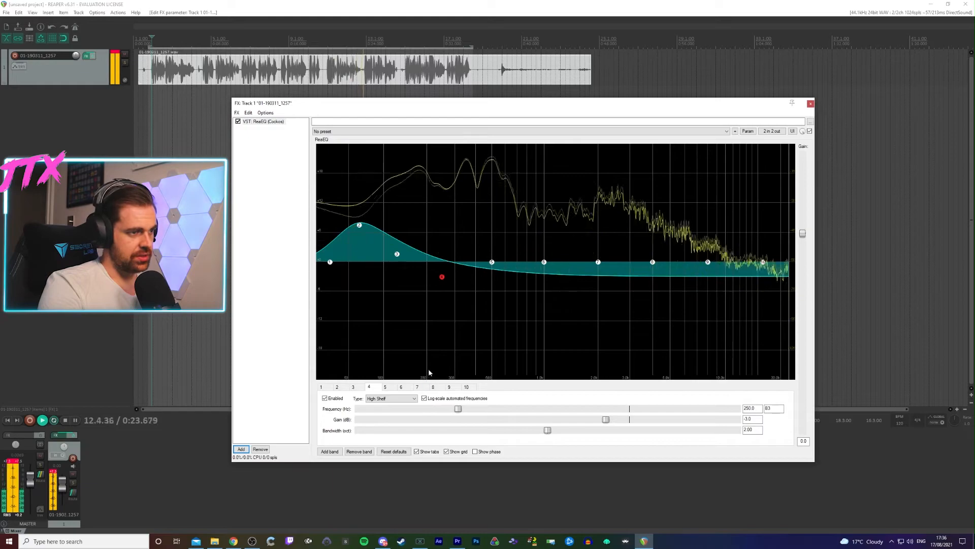
{"action": "left_click", "coordinate": [390, 392]}
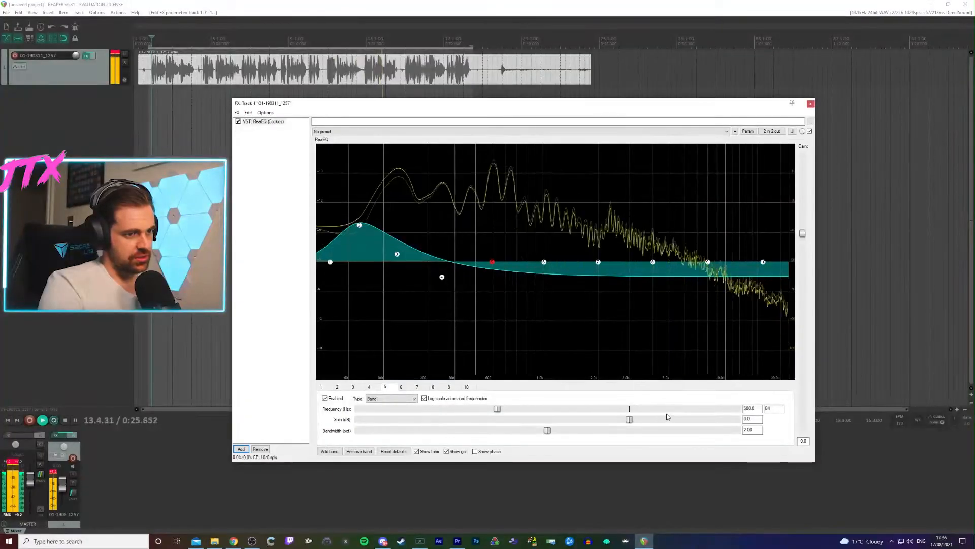
{"action": "mouse_move", "coordinate": [605, 424]}
{"action": "left_mouse_down"}
{"action": "mouse_move", "coordinate": [586, 425]}
{"action": "mouse_move", "coordinate": [712, 421]}
{"action": "mouse_move", "coordinate": [594, 420]}
{"action": "left_mouse_up"}
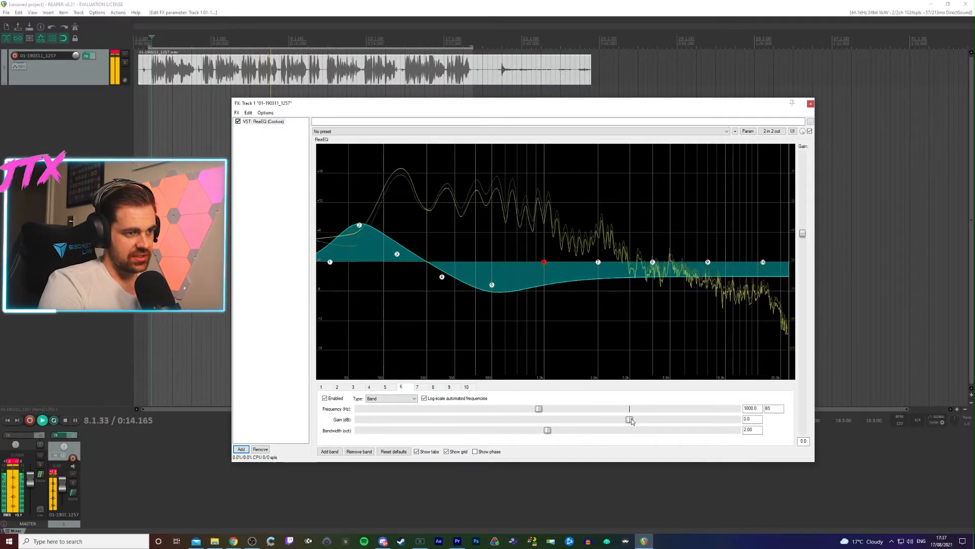
- Set the gain of ReaEQ band 6 to -1.5 dB and of band 7 to -1.4 dB
{"action": "mouse_move", "coordinate": [627, 421]}
{"action": "left_mouse_down"}
{"action": "mouse_move", "coordinate": [610, 422]}
{"action": "mouse_move", "coordinate": [724, 421]}
{"action": "mouse_move", "coordinate": [620, 415]}
{"action": "left_mouse_up"}
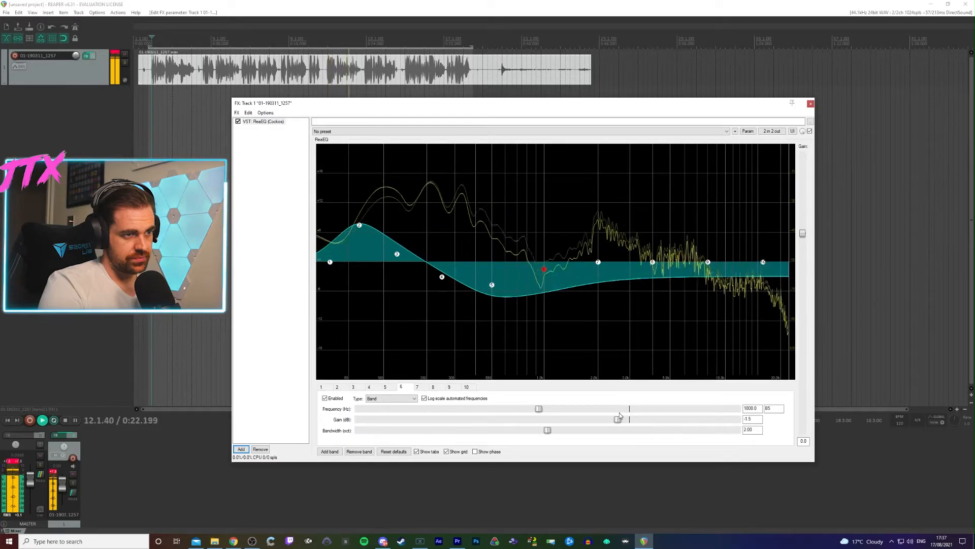
{"action": "left_click", "coordinate": [418, 388]}
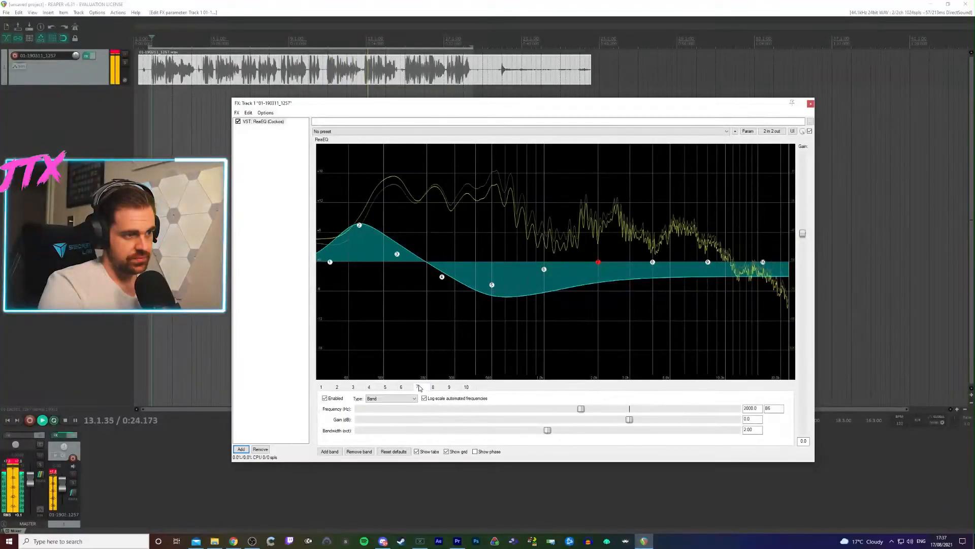
{"action": "left_click_drag", "start_coordinate": [630, 419], "coordinate": [626, 420]}
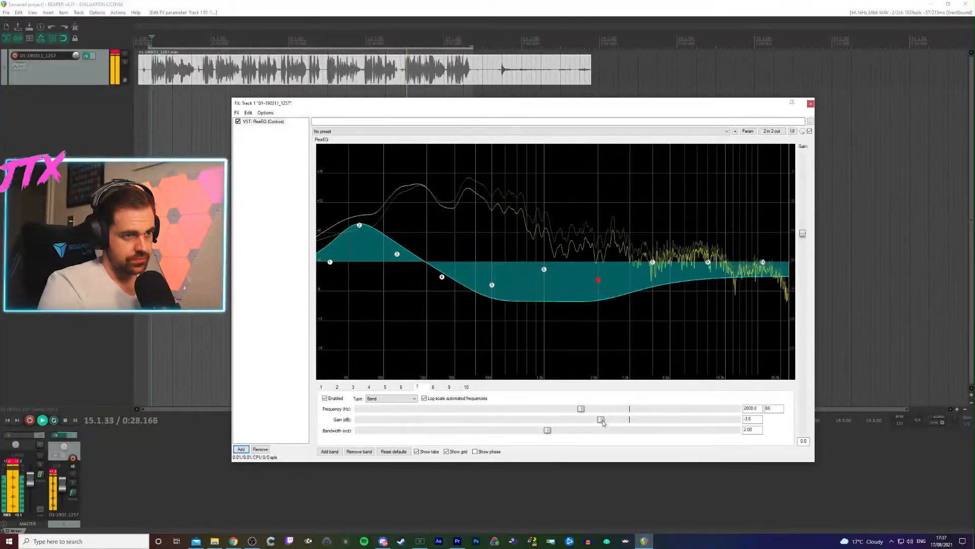
{"action": "left_click_drag", "start_coordinate": [601, 419], "coordinate": [622, 418]}
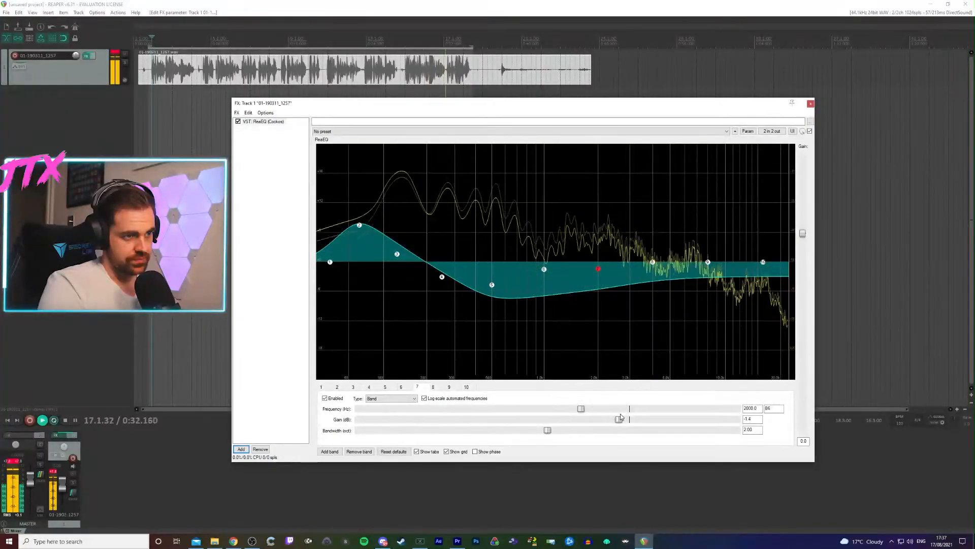
- Set the gain of ReaEQ band 8 to 6.5 dB and of band 9 to 4.0 dB
{"action": "left_click", "coordinate": [433, 388]}
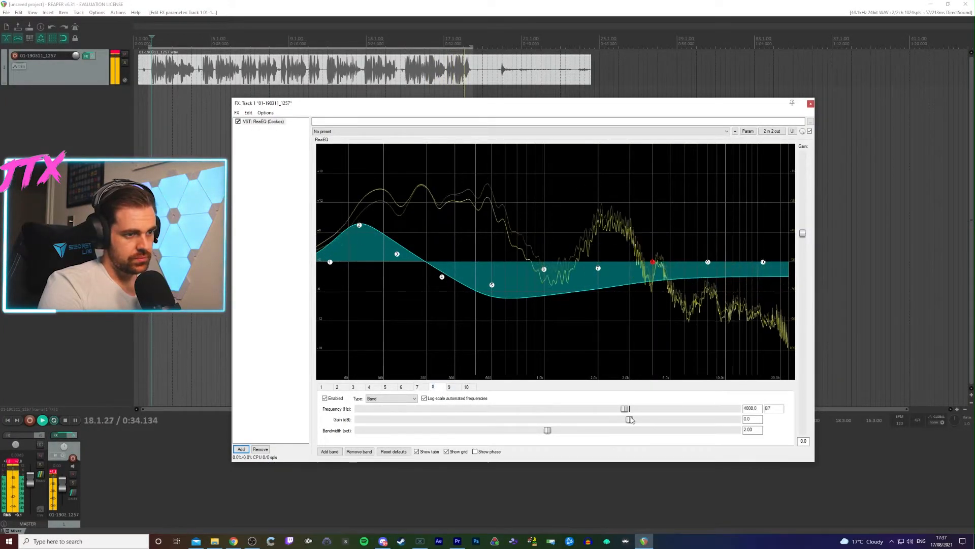
{"action": "left_click_drag", "start_coordinate": [630, 419], "coordinate": [693, 418]}
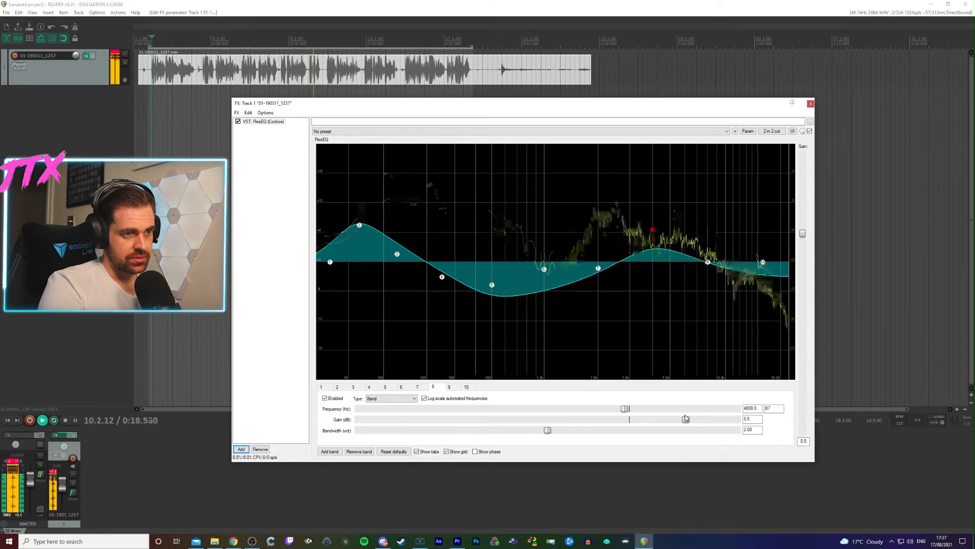
{"action": "left_click", "coordinate": [451, 389]}
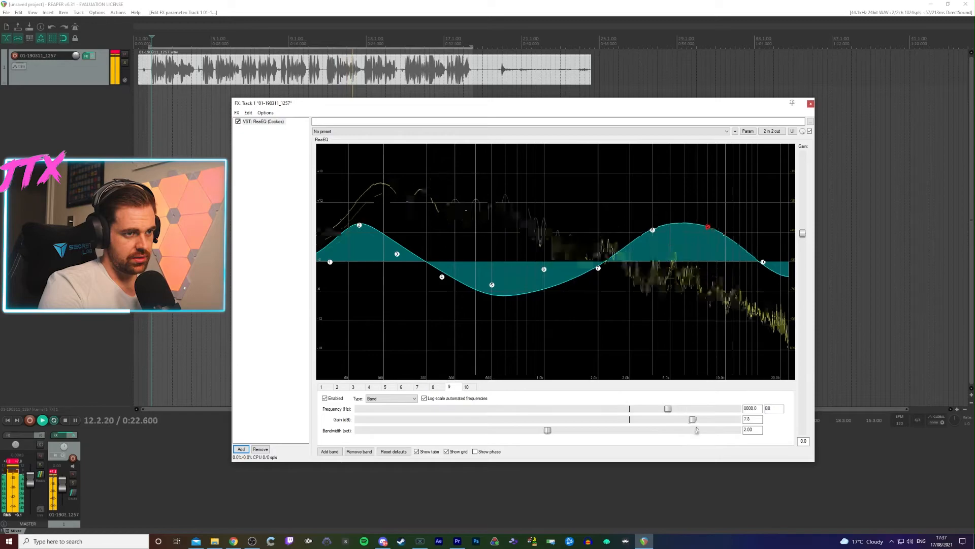
{"action": "mouse_move", "coordinate": [693, 419]}
{"action": "left_mouse_down"}
{"action": "mouse_move", "coordinate": [715, 425]}
{"action": "mouse_move", "coordinate": [583, 421]}
{"action": "mouse_move", "coordinate": [694, 422]}
{"action": "left_mouse_up"}
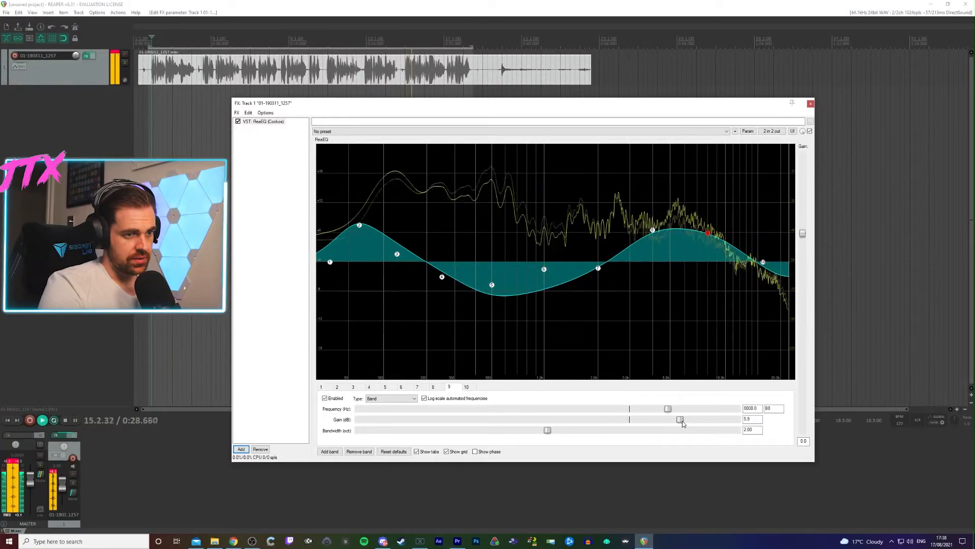
{"action": "left_click_drag", "start_coordinate": [682, 421], "coordinate": [666, 420]}
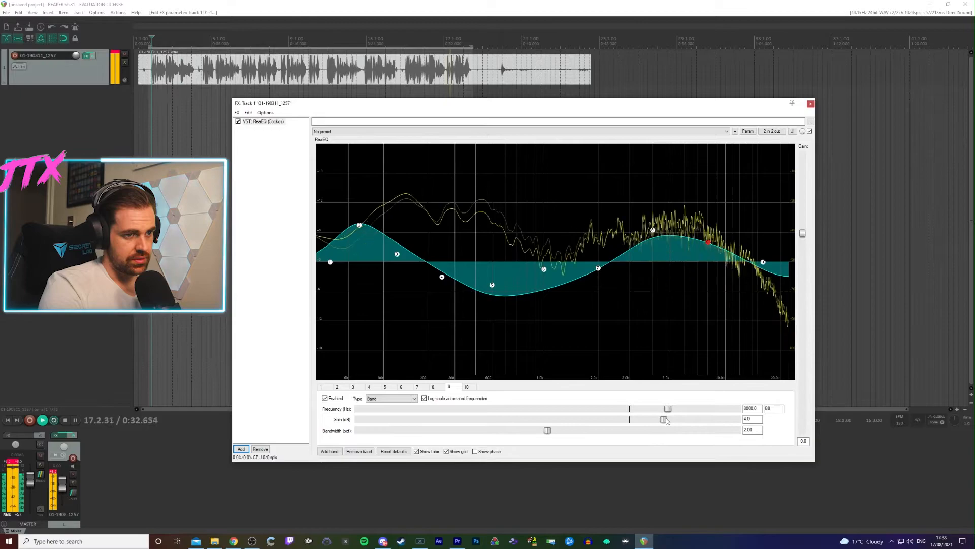
- Raise the gain of ReaEQ band 10 at 16000 Hz above 0 dB
{"action": "left_click", "coordinate": [468, 388]}
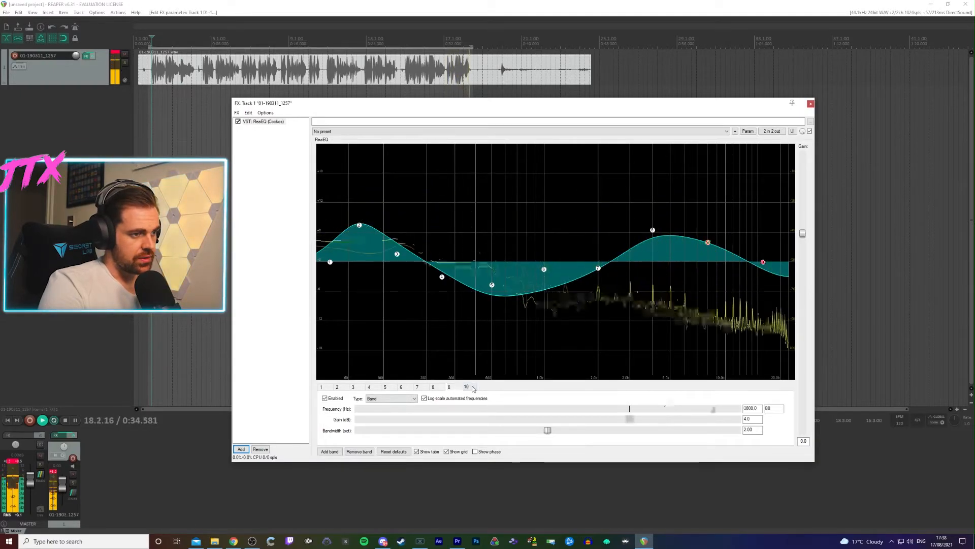
{"action": "left_click_drag", "start_coordinate": [633, 420], "coordinate": [663, 420]}
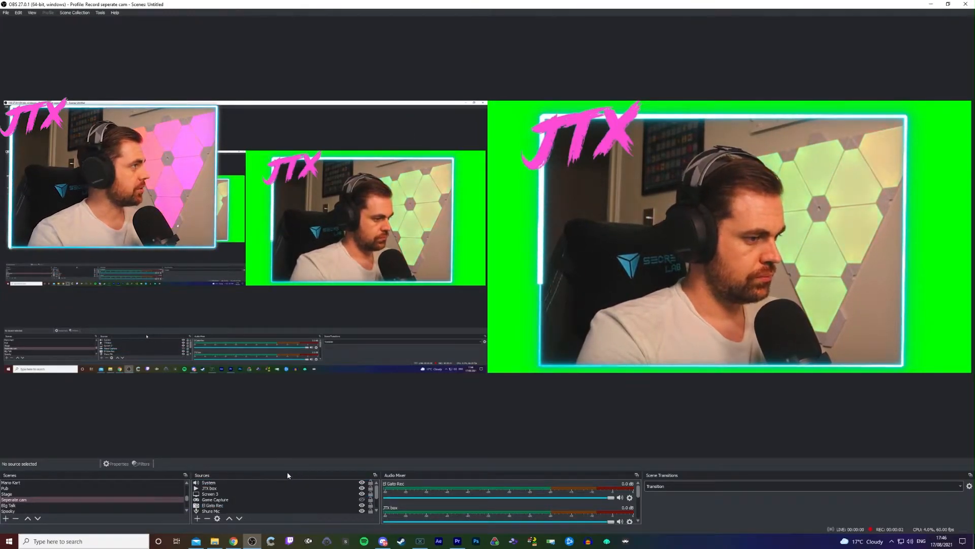
- In OBS, open the filters of the Shure Mic source and remove its existing VST 2.x Plug-in filter
{"action": "left_click", "coordinate": [259, 484]}
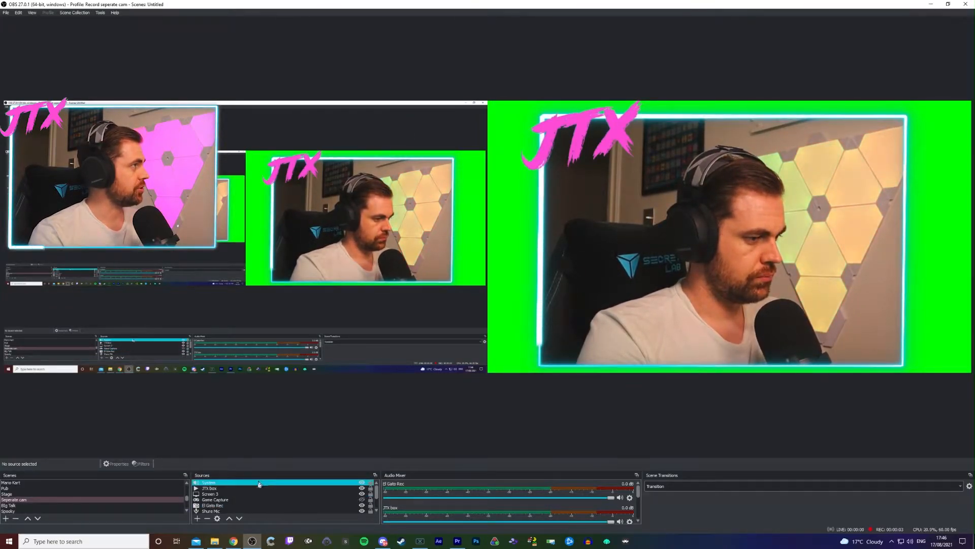
{"action": "right_click", "coordinate": [246, 512]}
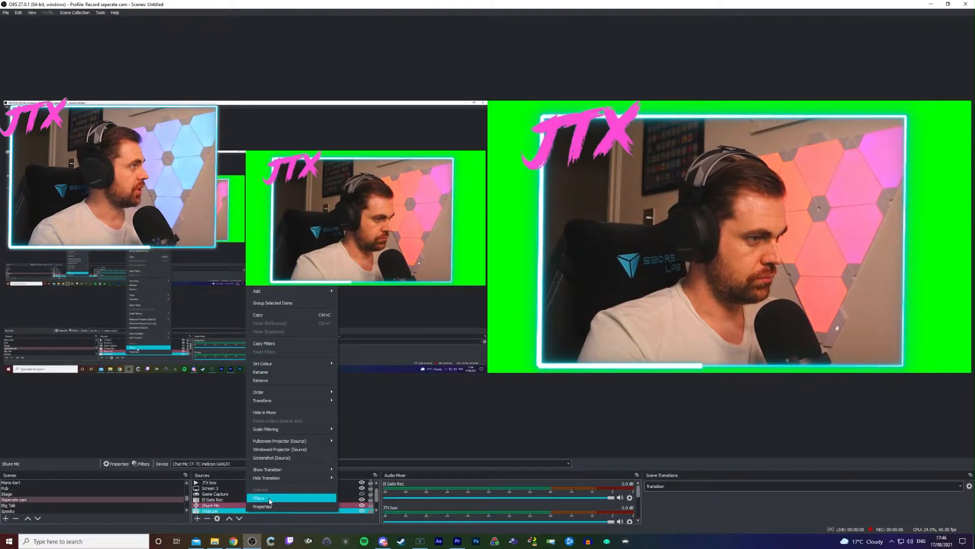
{"action": "left_click", "coordinate": [258, 498]}
{"action": "key", "text": "Delete"}
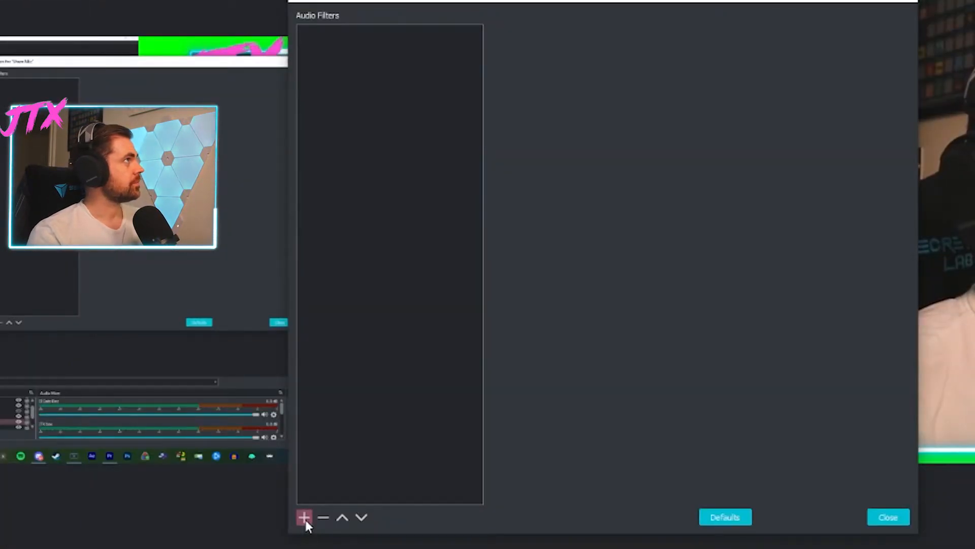
- Add a VST 2.x Plug-in filter named reaEQ to the Shure Mic source
{"action": "left_click", "coordinate": [306, 519]}
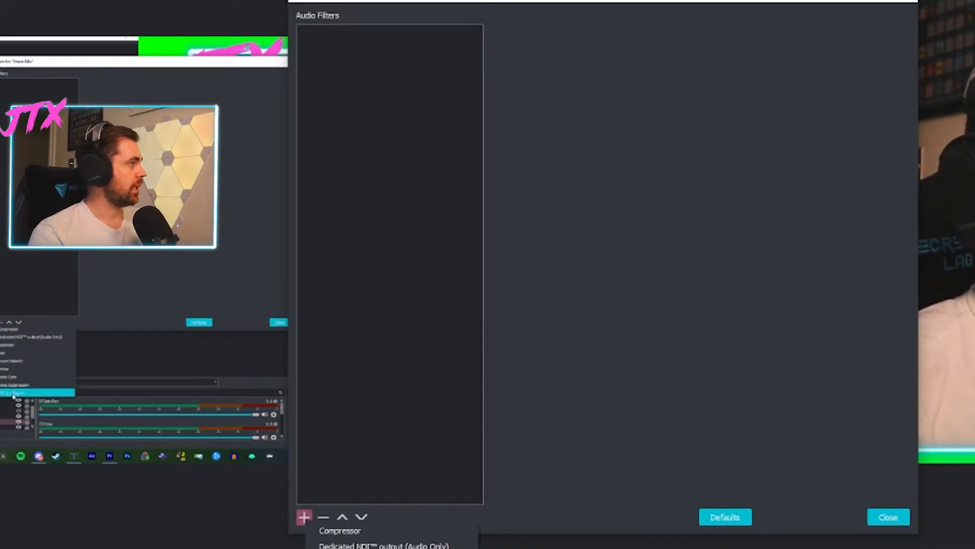
{"action": "left_click", "coordinate": [20, 393]}
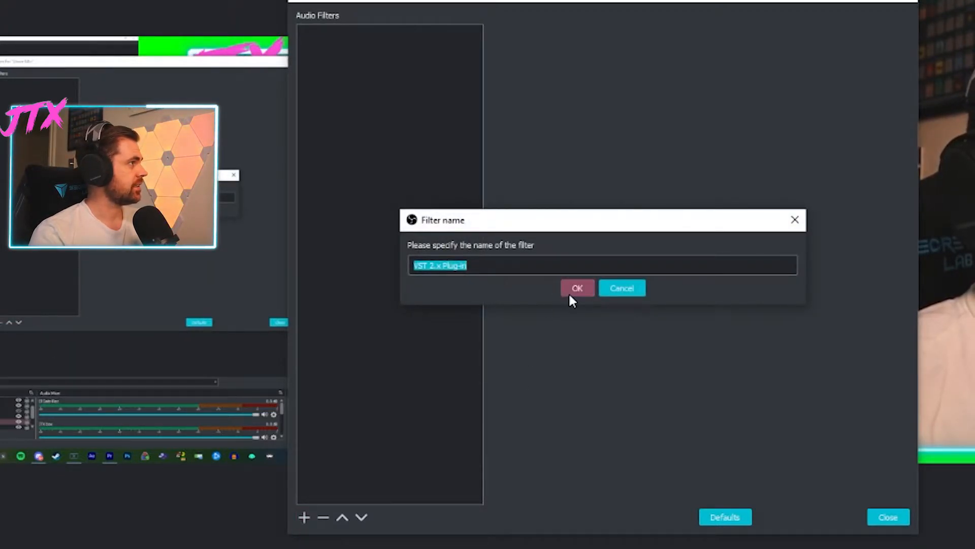
{"action": "left_click_drag", "start_coordinate": [569, 294], "coordinate": [558, 356]}
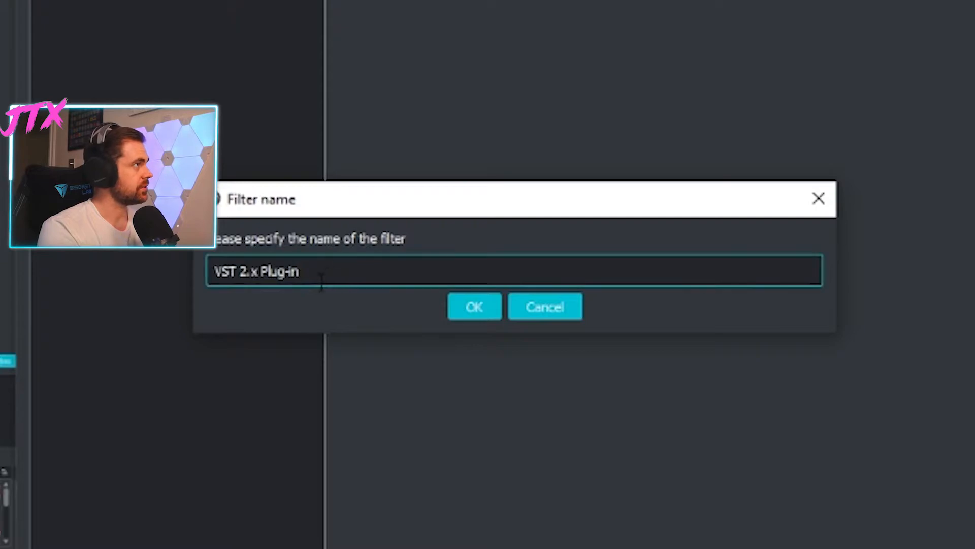
{"action": "left_click_drag", "start_coordinate": [318, 273], "coordinate": [123, 274]}
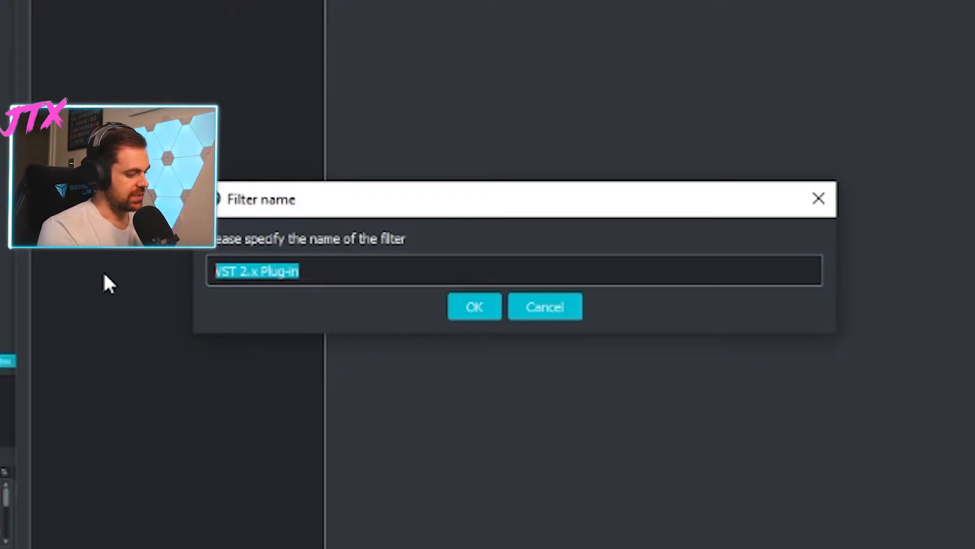
{"action": "key", "text": "BackSpace"}
{"action": "type", "text": "req"}
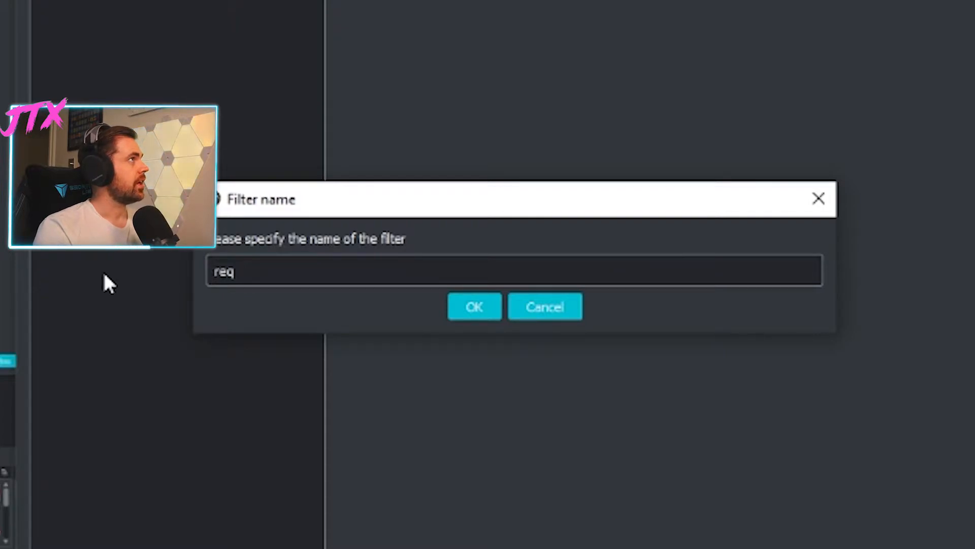
{"action": "key", "text": "BackSpace"}
{"action": "key", "text": "BackSpace"}
{"action": "key", "text": "BackSpace"}
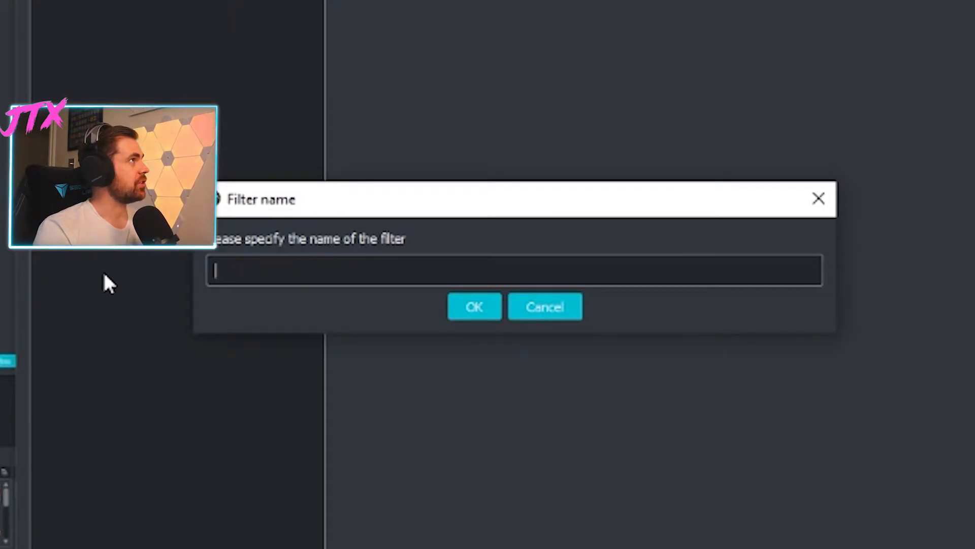
{"action": "type", "text": "reaEQ"}
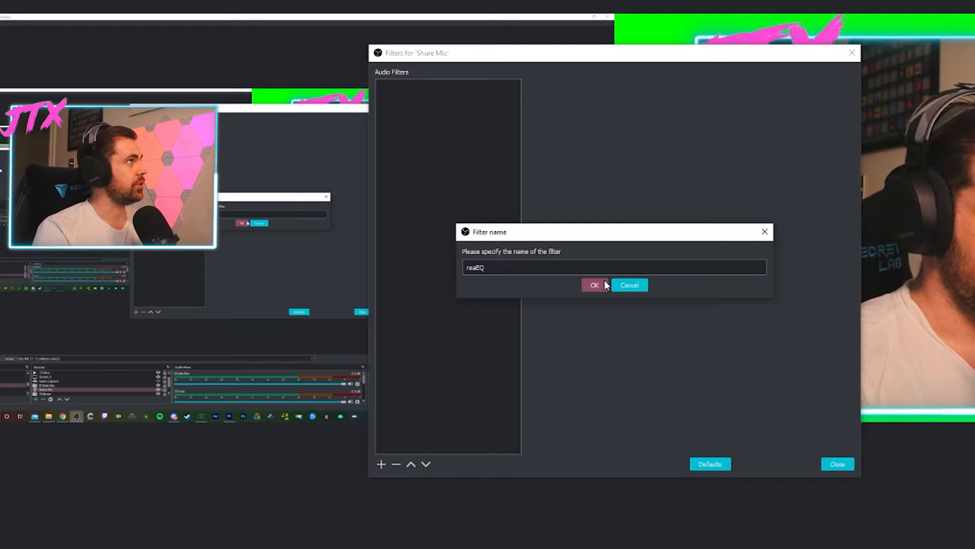
{"action": "left_click", "coordinate": [601, 283]}
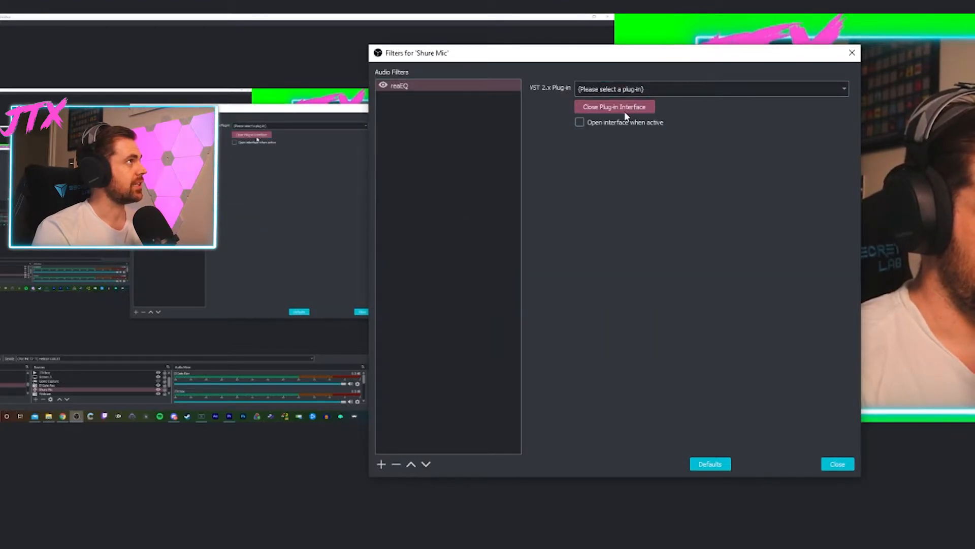
- Load the reaeq-standalone plug-in into the reaEQ filter and open its plug-in interface
{"action": "left_click", "coordinate": [638, 92]}
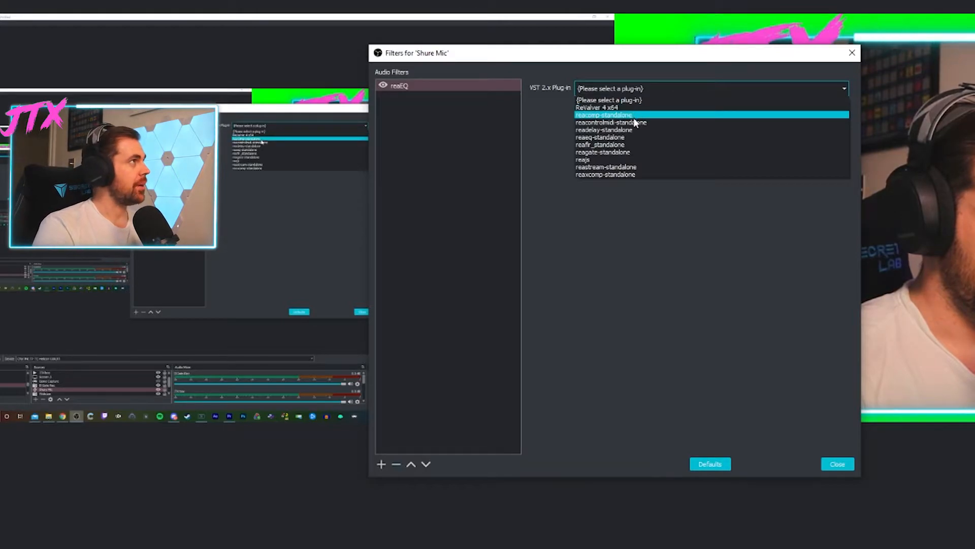
{"action": "left_click", "coordinate": [627, 137]}
{"action": "left_click", "coordinate": [626, 107]}
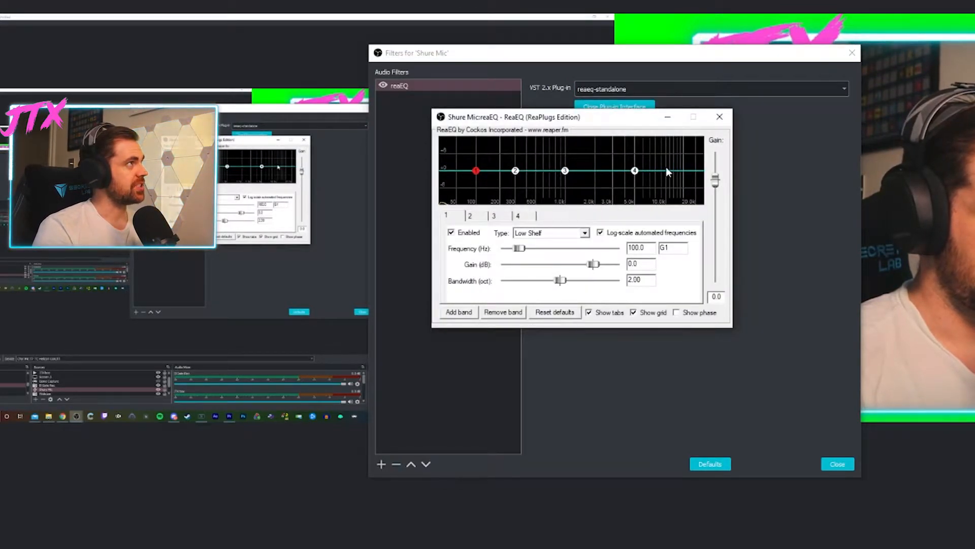
- Add bands 5 to 11 to the ReaEQ plug-in, select band 11 and close the plug-in interface
{"action": "left_click", "coordinate": [459, 313]}
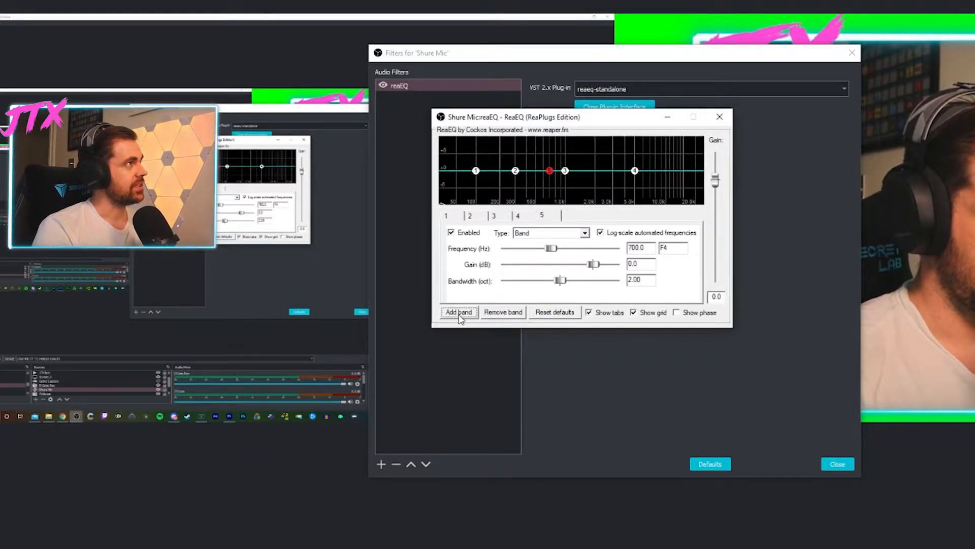
{"action": "left_click", "coordinate": [459, 313]}
{"action": "left_click", "coordinate": [459, 313]}
{"action": "left_click", "coordinate": [460, 313]}
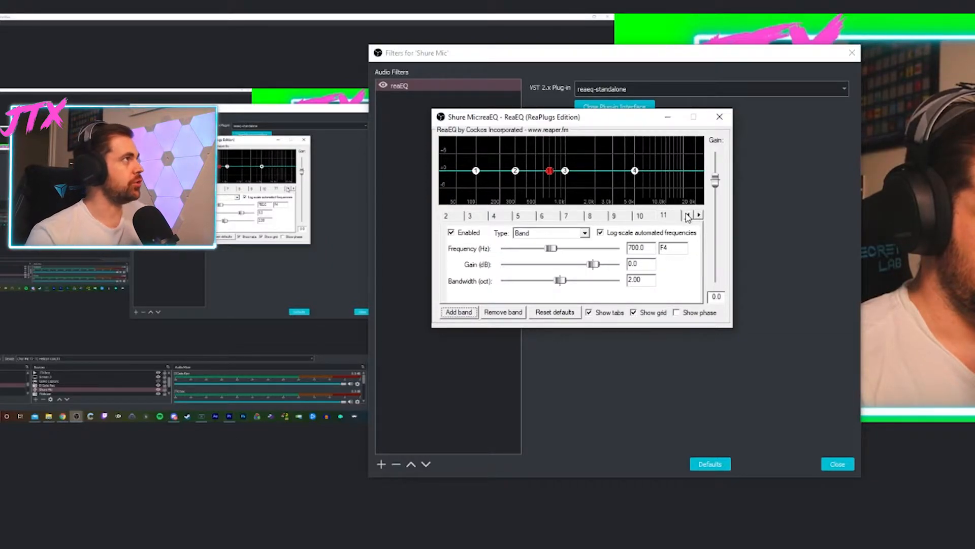
{"action": "left_click", "coordinate": [668, 217]}
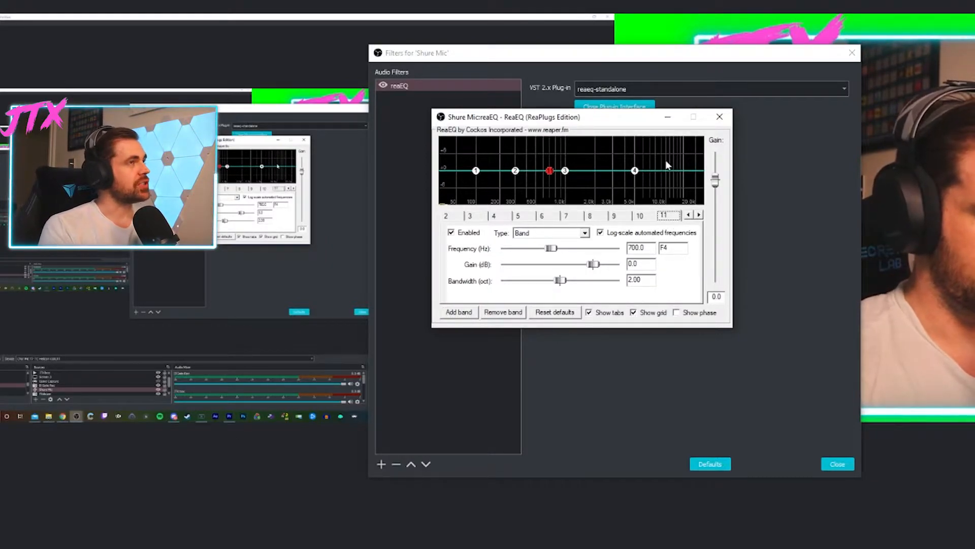
{"action": "left_click", "coordinate": [632, 105]}
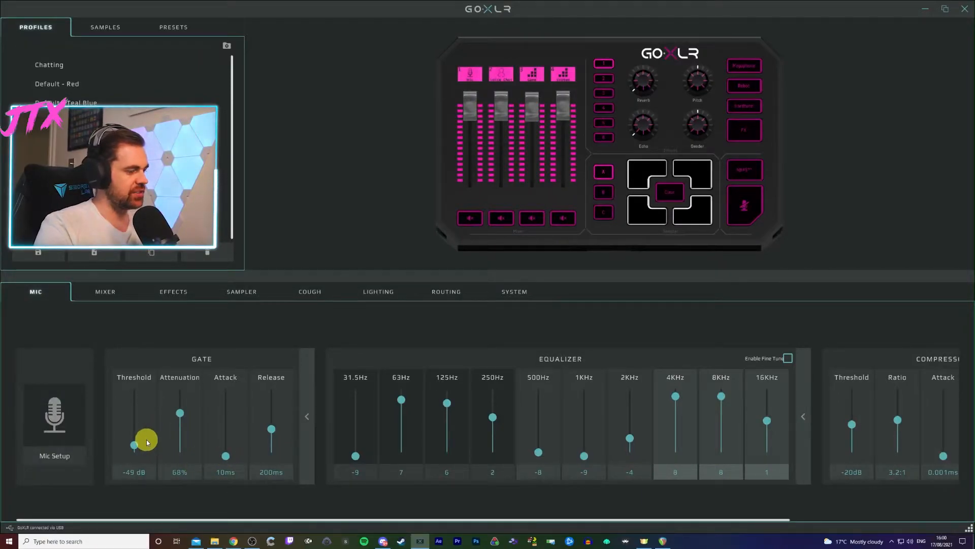
- In the GoXLR app, route the Mic input to the Line Out output and return to the microphone settings
{"action": "left_click", "coordinate": [454, 296]}
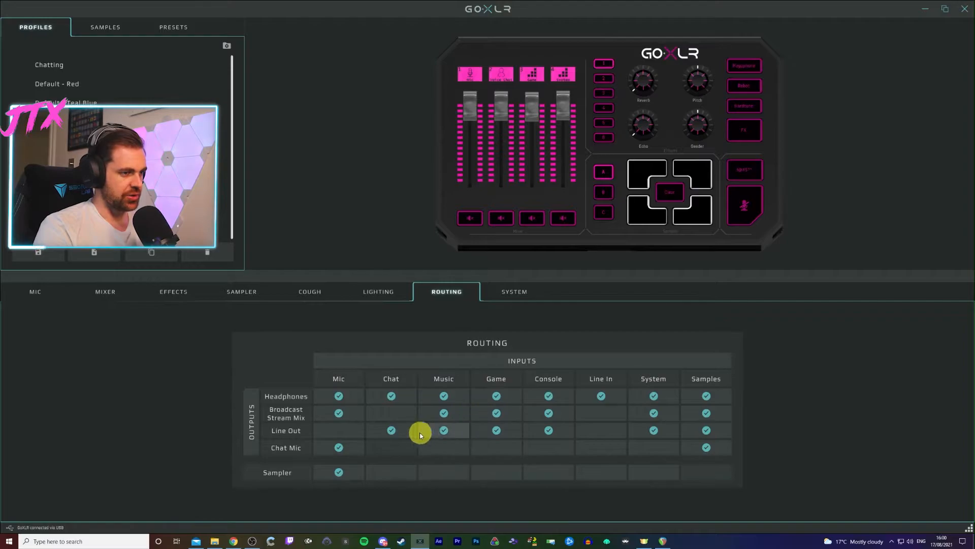
{"action": "left_click", "coordinate": [341, 431]}
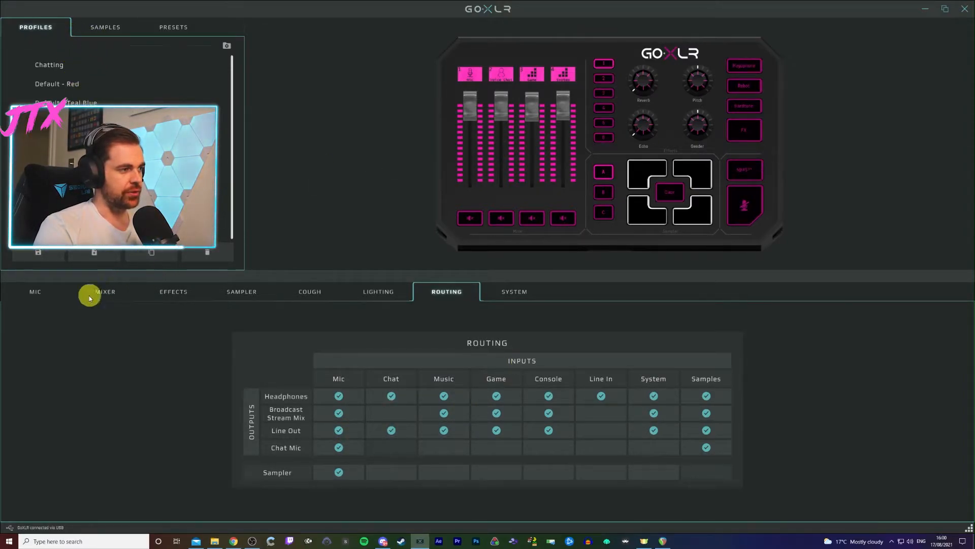
{"action": "left_click", "coordinate": [46, 298]}
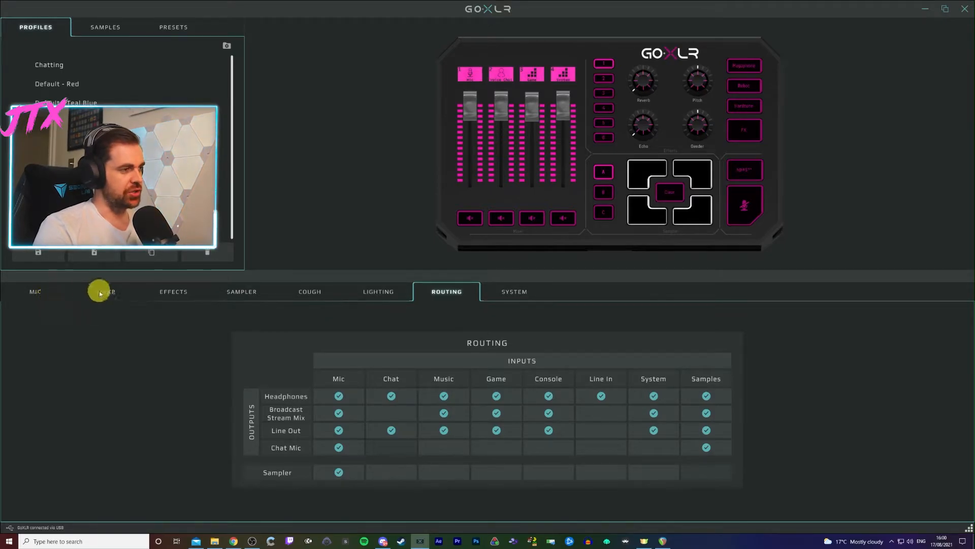
- Try the microphone gate with its attenuation at 100% and its threshold at -34 dB
{"action": "left_click", "coordinate": [180, 413]}
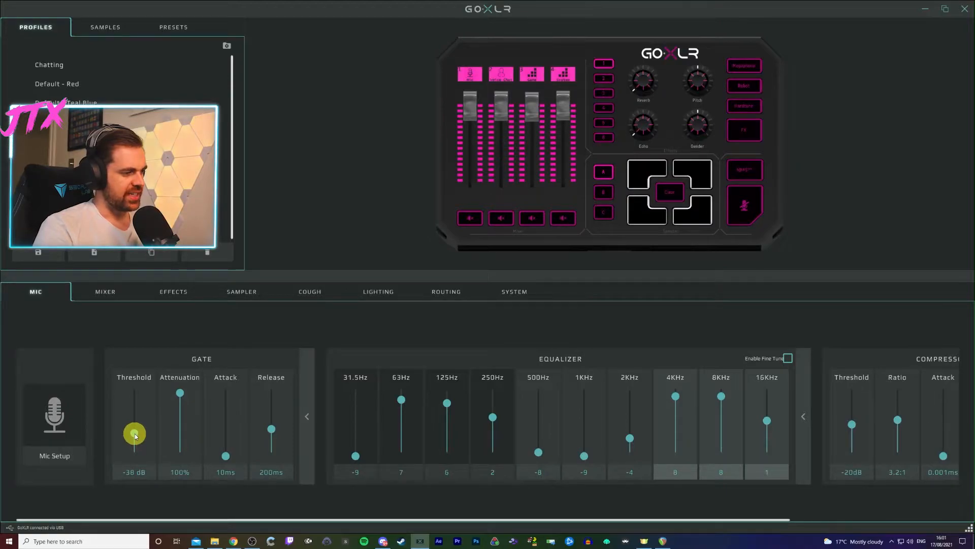
{"action": "left_click_drag", "start_coordinate": [135, 431], "coordinate": [136, 427]}
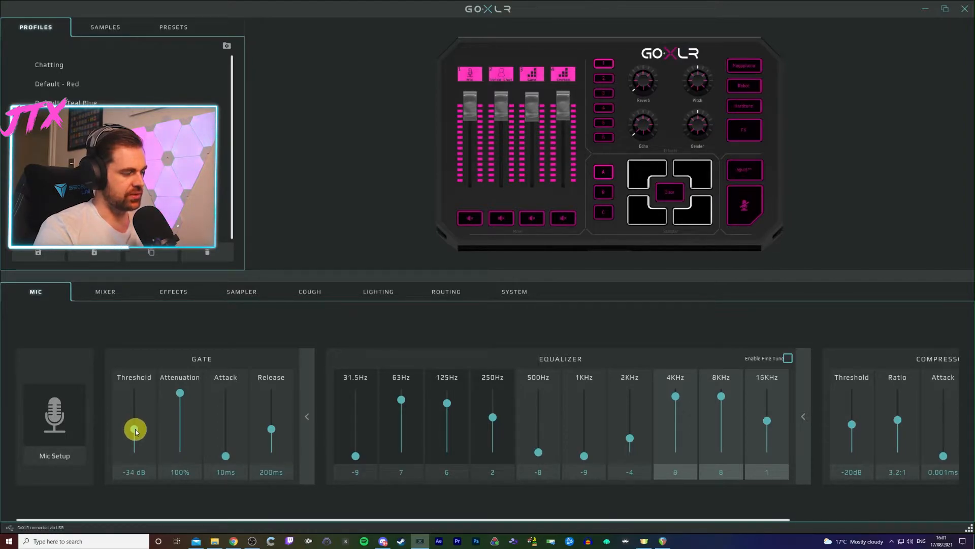
- Set the gate's threshold to -47 dB and attenuation to 70%, keeping a 10 ms attack and 200 ms release
{"action": "left_click_drag", "start_coordinate": [135, 429], "coordinate": [135, 439]}
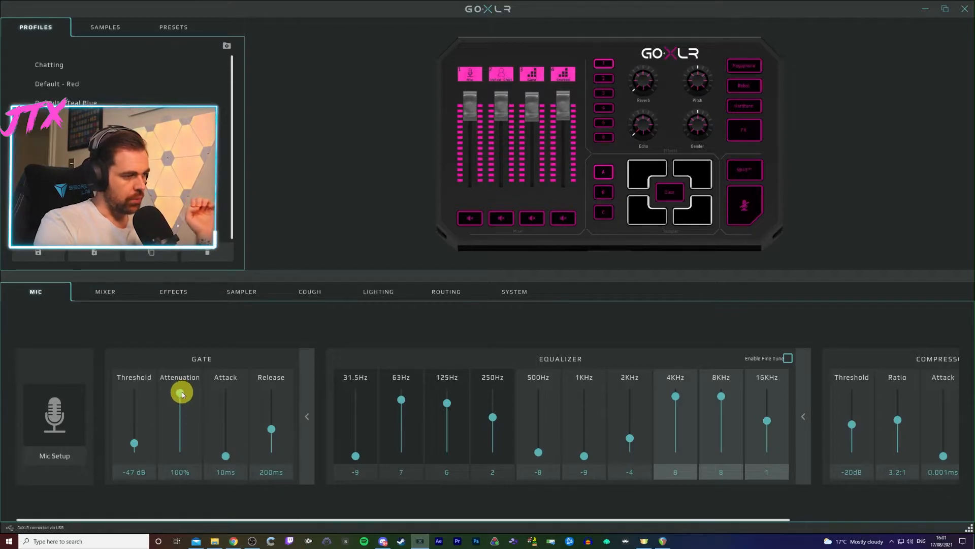
{"action": "left_click_drag", "start_coordinate": [182, 395], "coordinate": [195, 410]}
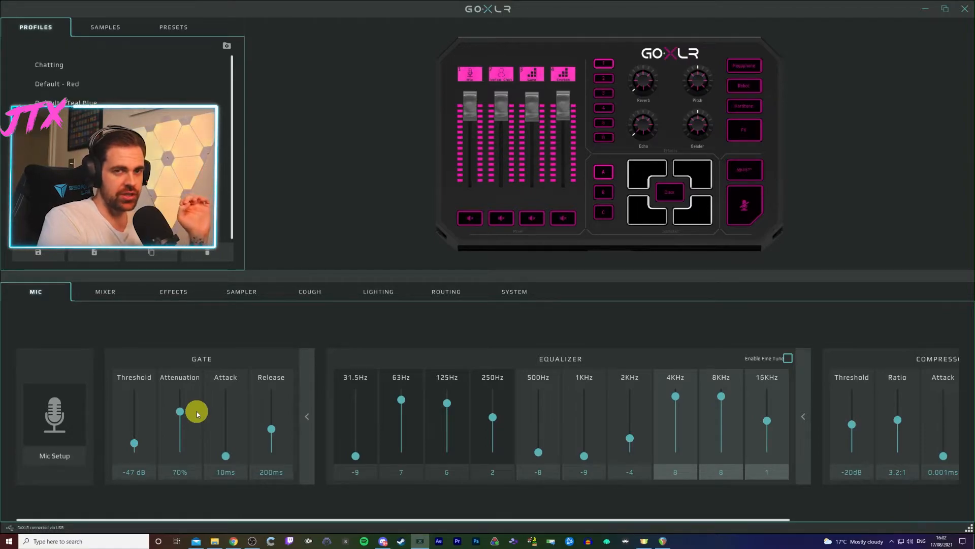
{"action": "left_click", "coordinate": [228, 454]}
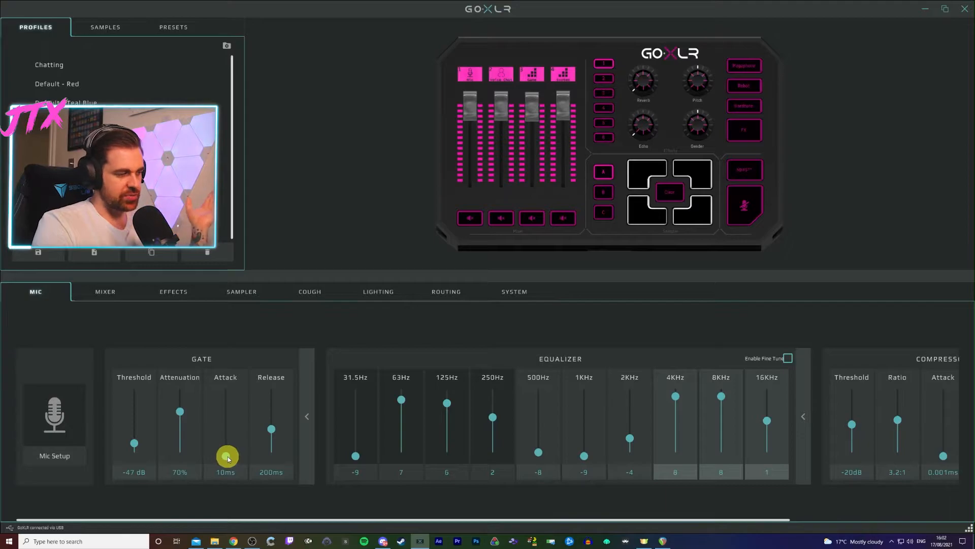
{"action": "left_click", "coordinate": [273, 429]}
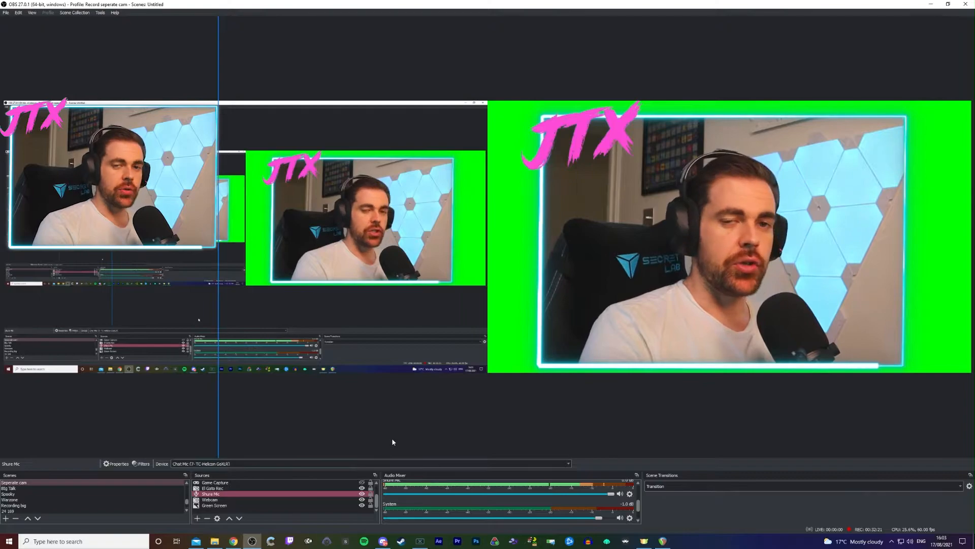
- In OBS, open the filters of the Shure Mic source and remove its Noise Gate filter
{"action": "left_click", "coordinate": [243, 495]}
{"action": "right_click", "coordinate": [243, 496]}
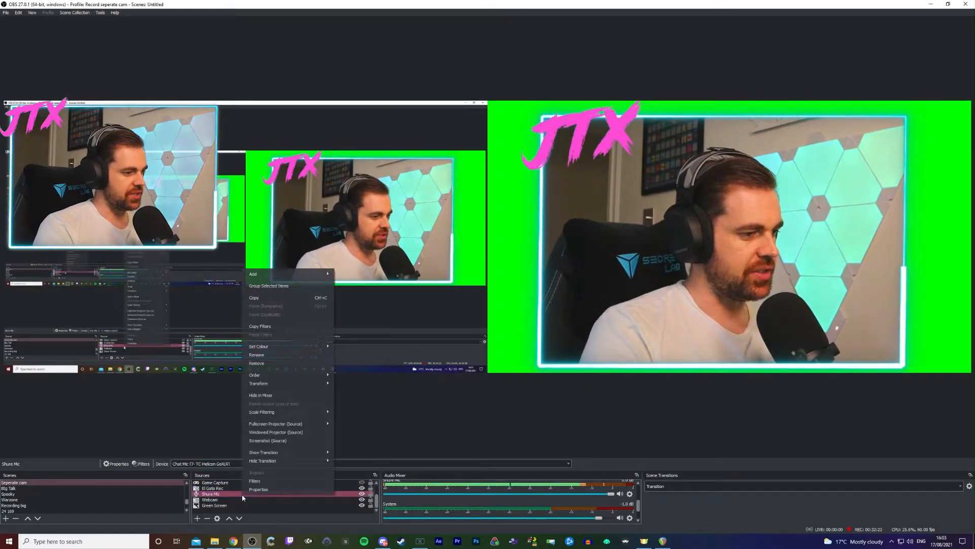
{"action": "left_click", "coordinate": [277, 481]}
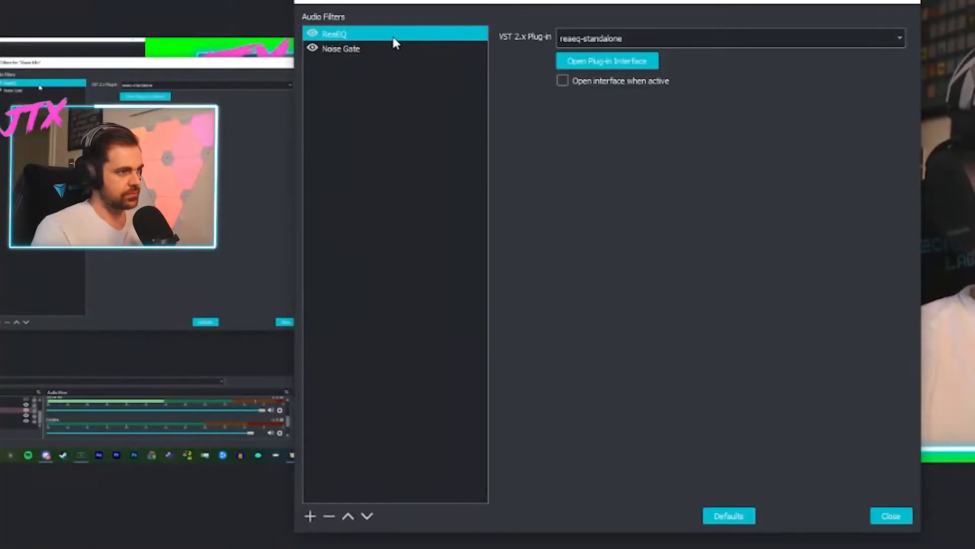
{"action": "left_click", "coordinate": [378, 46]}
{"action": "key", "text": "Delete"}
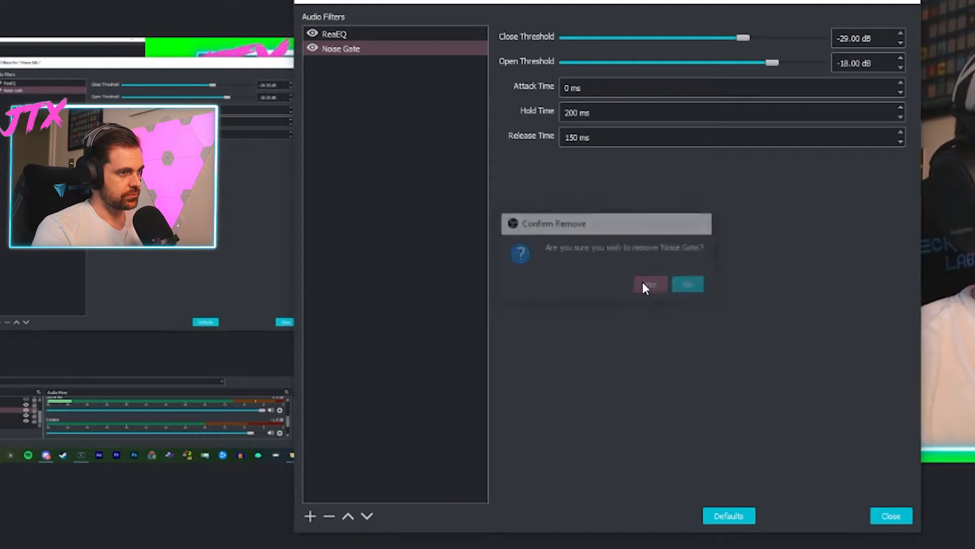
{"action": "left_click", "coordinate": [652, 284]}
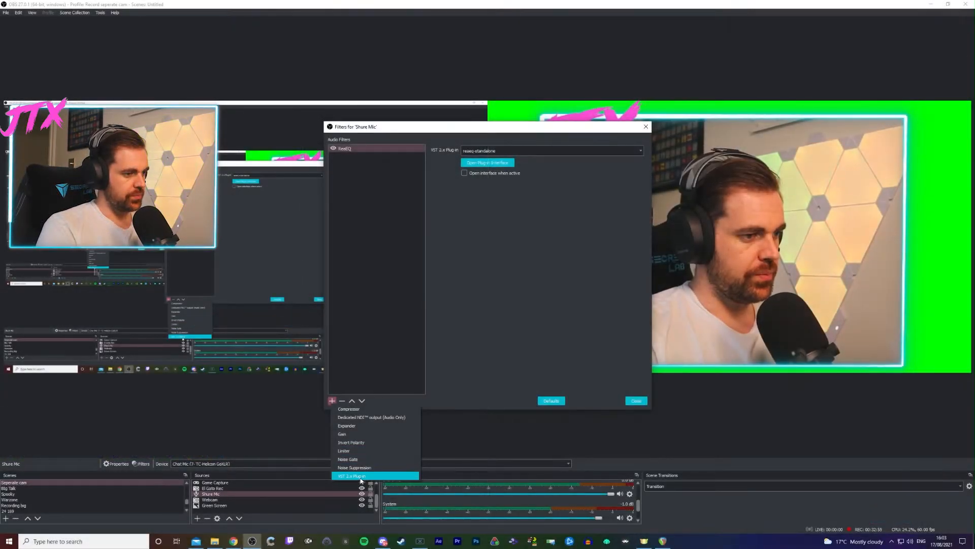
- Add a VST 2.x Plug-in filter named ReaGate to the Shure Mic source
{"action": "left_click", "coordinate": [356, 476]}
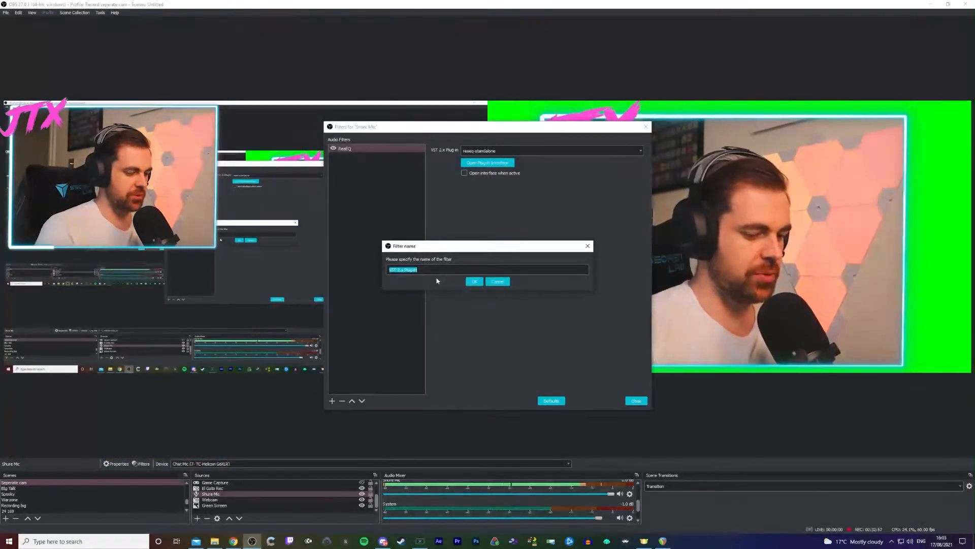
{"action": "type", "text": "No"}
{"action": "key", "text": "BackSpace"}
{"action": "key", "text": "BackSpace"}
{"action": "type", "text": "ReaGate"}
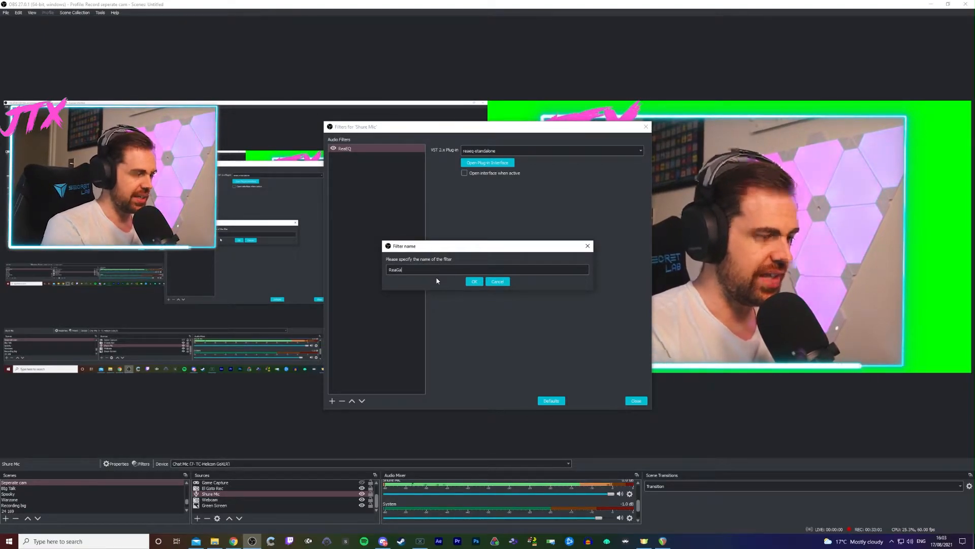
{"action": "left_click", "coordinate": [475, 283]}
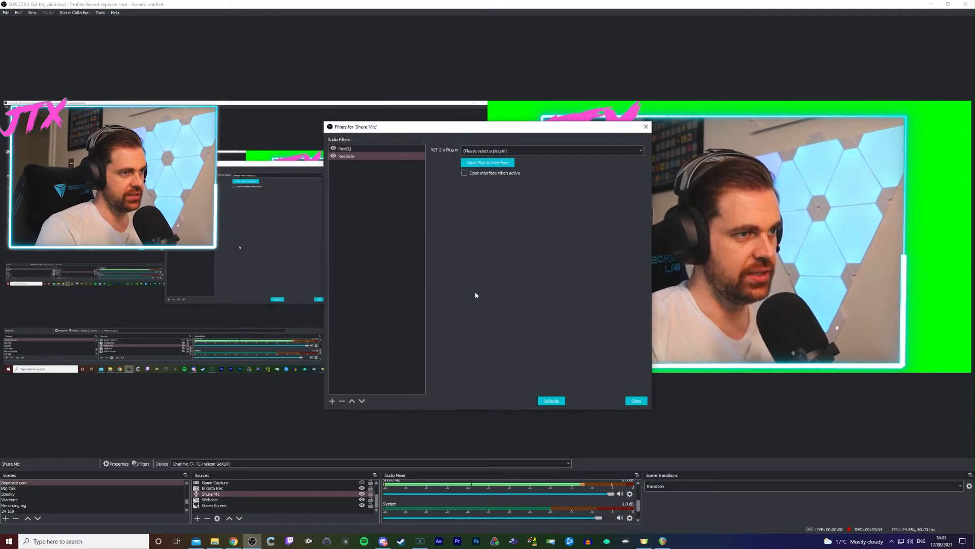
- Load the reagate-standalone plug-in into the ReaGate filter and bring its plug-in interface fully into view
{"action": "left_click", "coordinate": [480, 164]}
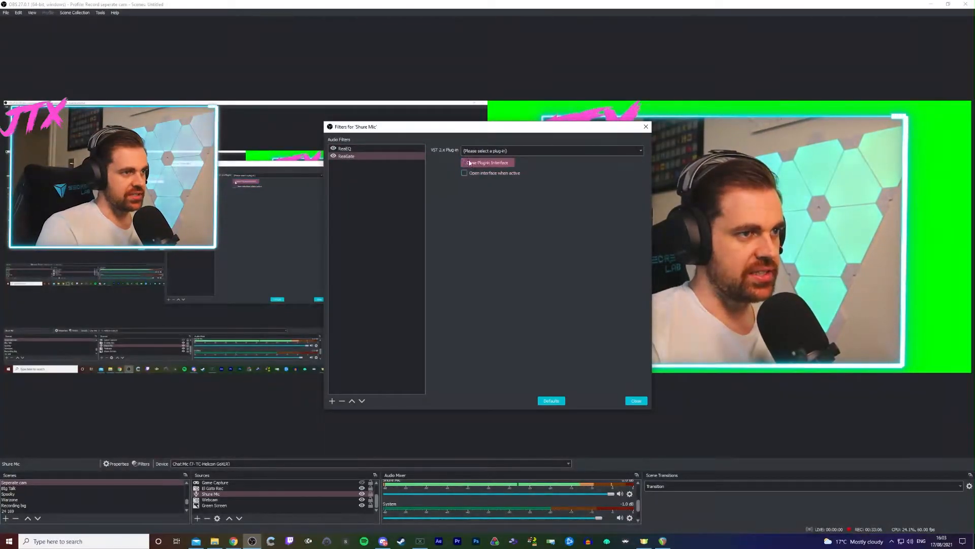
{"action": "left_click", "coordinate": [515, 150]}
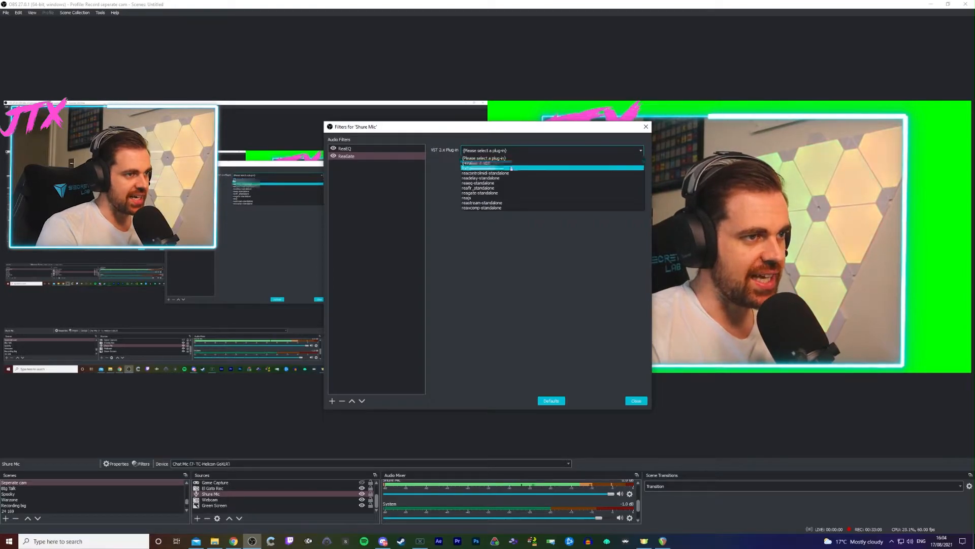
{"action": "left_click", "coordinate": [503, 194]}
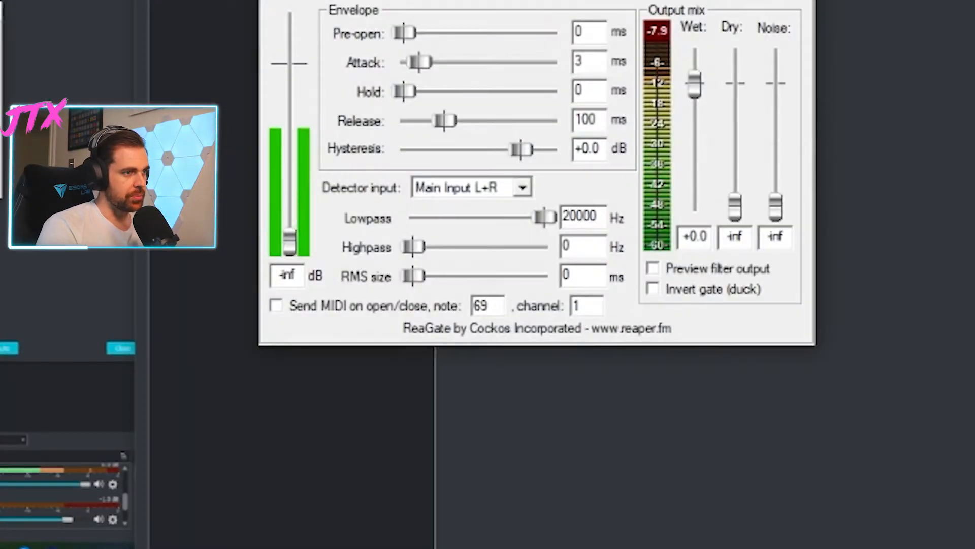
{"action": "left_click_drag", "start_coordinate": [583, 0], "coordinate": [620, 124]}
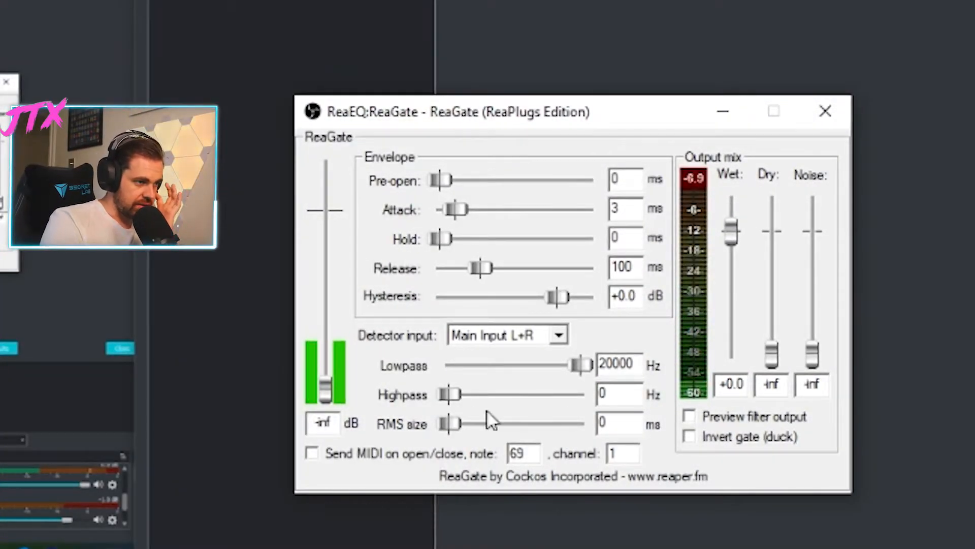
- Set the ReaGate threshold to -32.8 dB, the attack to 0 ms and the hold to 179 ms
{"action": "mouse_move", "coordinate": [326, 384]}
{"action": "left_mouse_down"}
{"action": "mouse_move", "coordinate": [332, 308]}
{"action": "mouse_move", "coordinate": [328, 378]}
{"action": "left_mouse_up"}
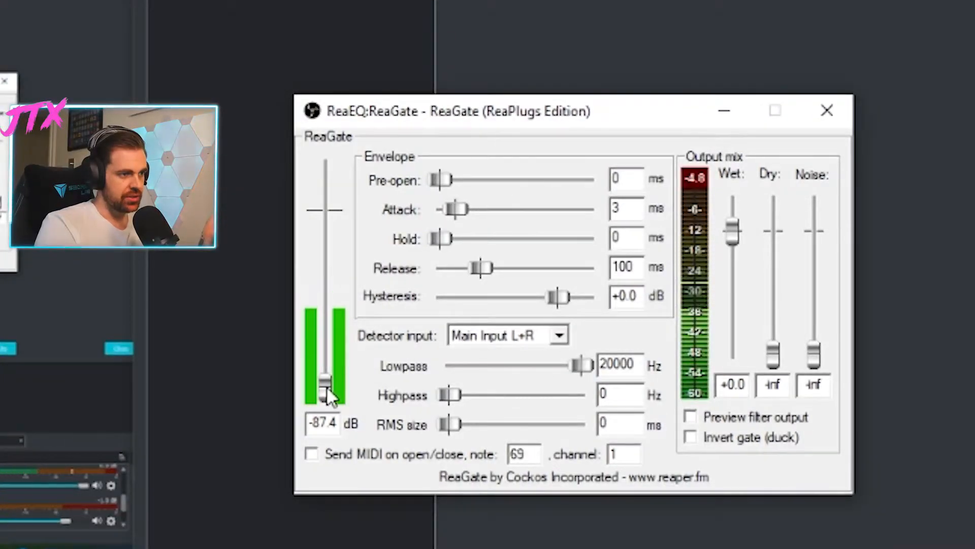
{"action": "left_click_drag", "start_coordinate": [326, 386], "coordinate": [330, 148]}
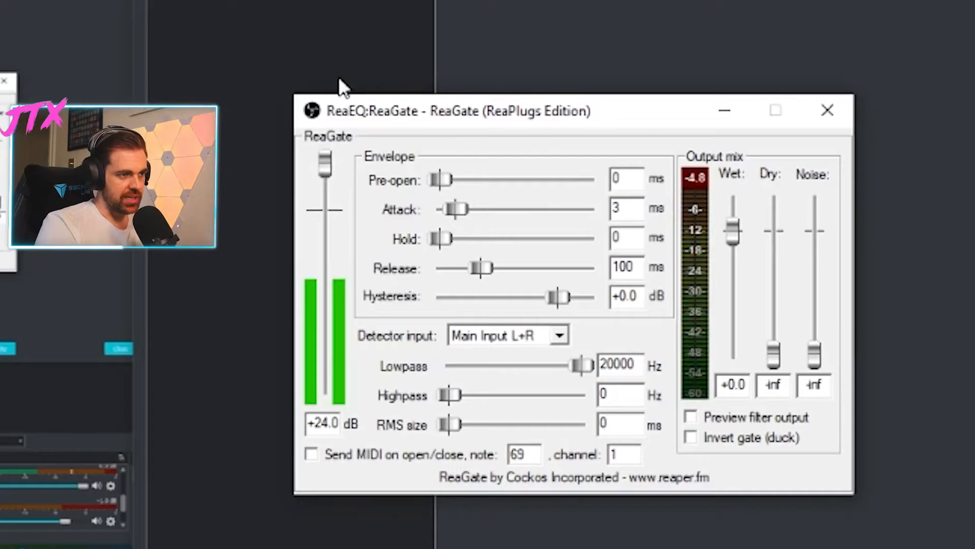
{"action": "left_click_drag", "start_coordinate": [326, 162], "coordinate": [307, 304]}
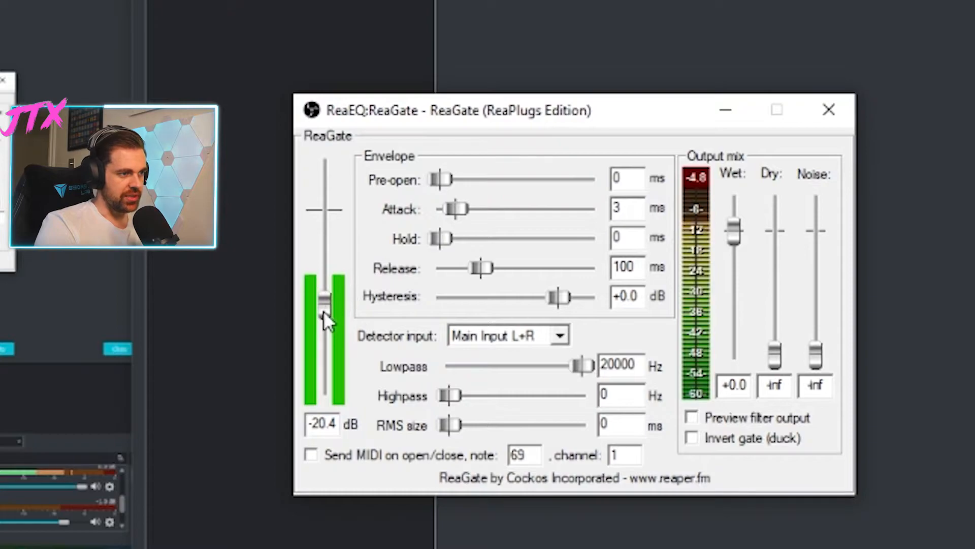
{"action": "left_click_drag", "start_coordinate": [324, 315], "coordinate": [317, 355]}
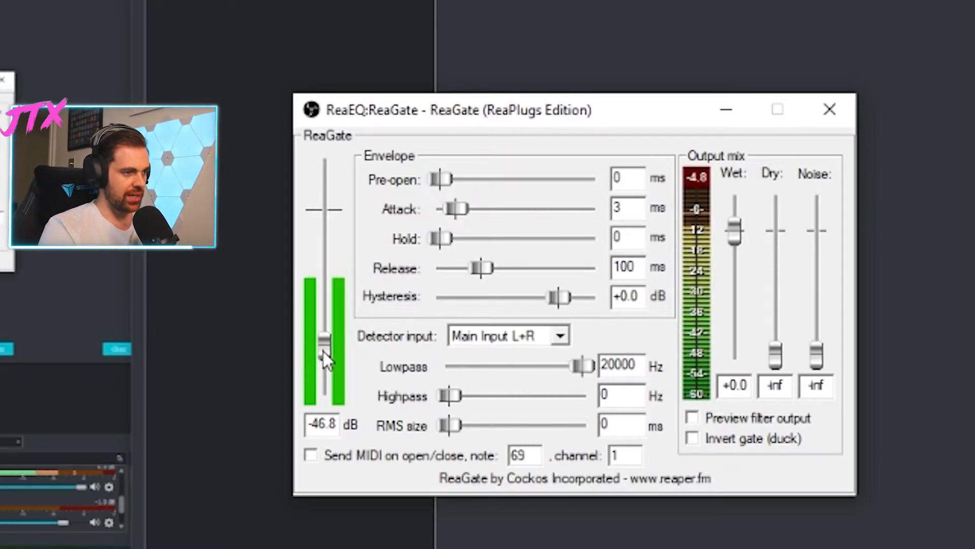
{"action": "left_click_drag", "start_coordinate": [323, 351], "coordinate": [324, 328]}
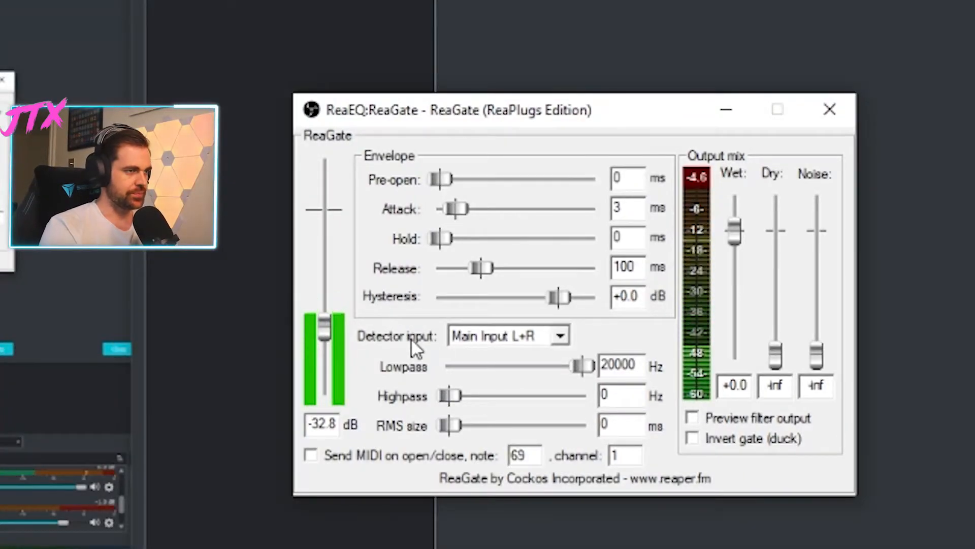
{"action": "left_click_drag", "start_coordinate": [455, 213], "coordinate": [513, 251]}
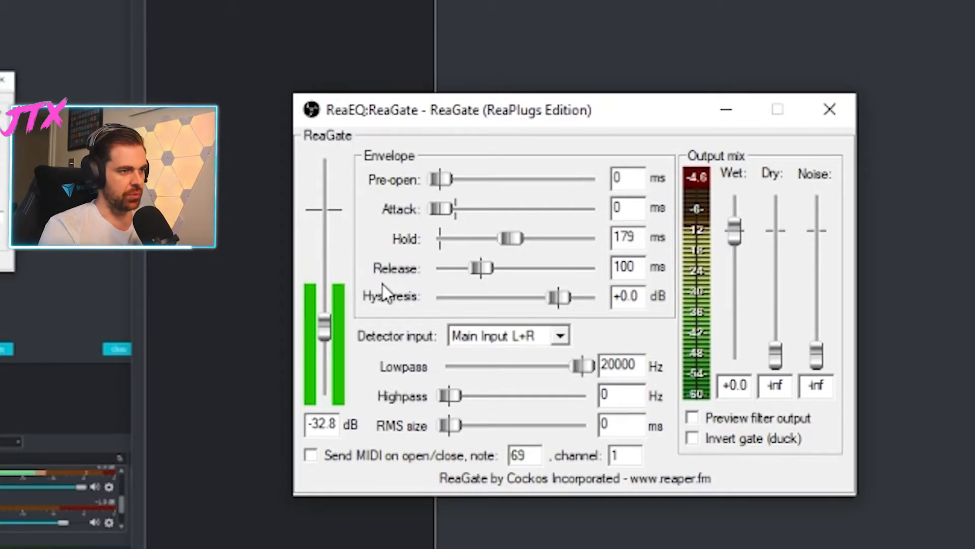
- In the GoXLR app, try the microphone compressor's threshold at 0 dB and return it to -20 dB
{"action": "left_click", "coordinate": [36, 297]}
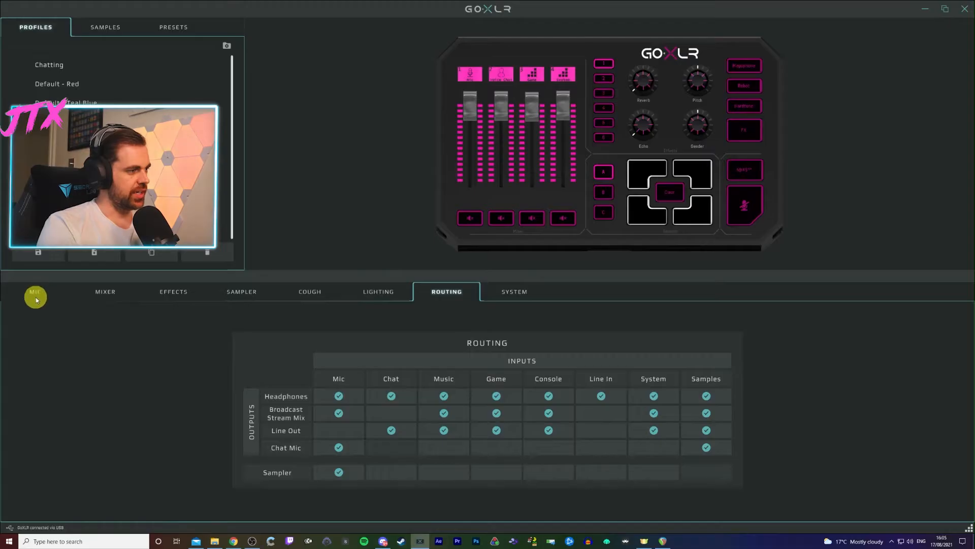
{"action": "left_click_drag", "start_coordinate": [562, 520], "coordinate": [801, 504]}
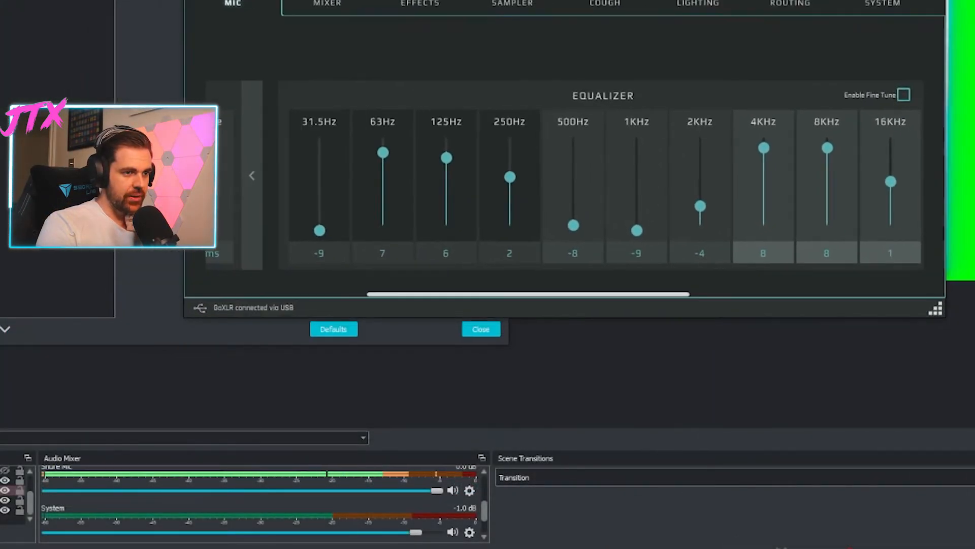
{"action": "scroll", "coordinate": [592, 232], "scroll_direction": "right", "scroll_amount": 10}
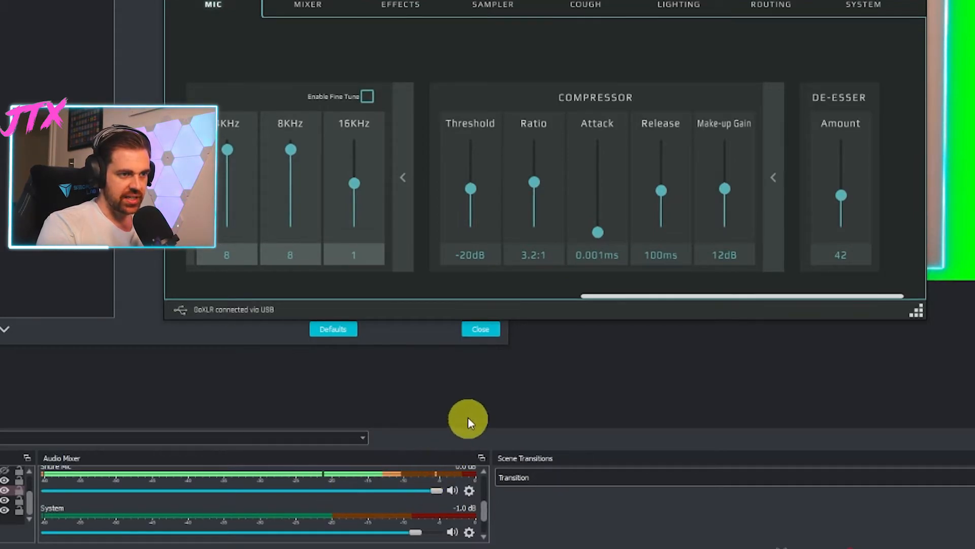
{"action": "left_click_drag", "start_coordinate": [472, 188], "coordinate": [467, 126]}
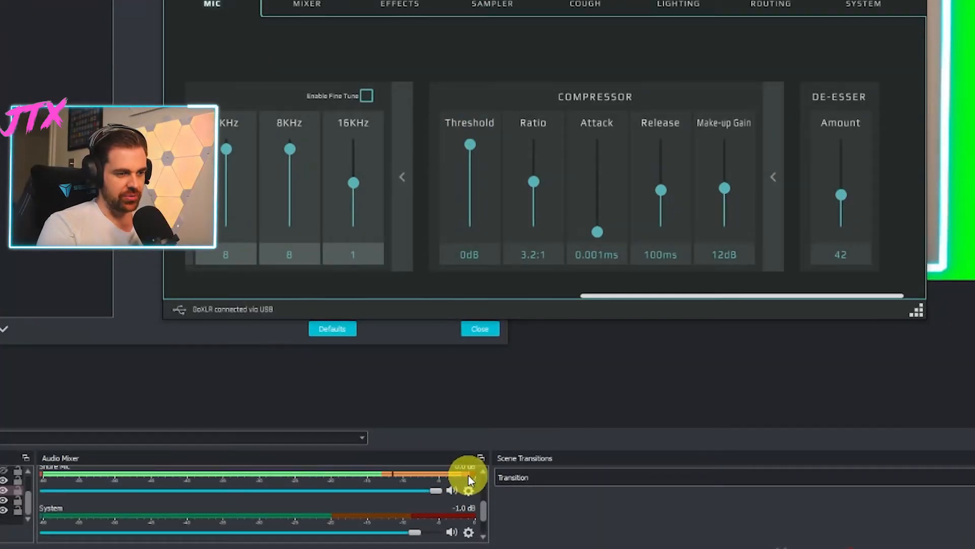
{"action": "left_click_drag", "start_coordinate": [474, 145], "coordinate": [472, 192]}
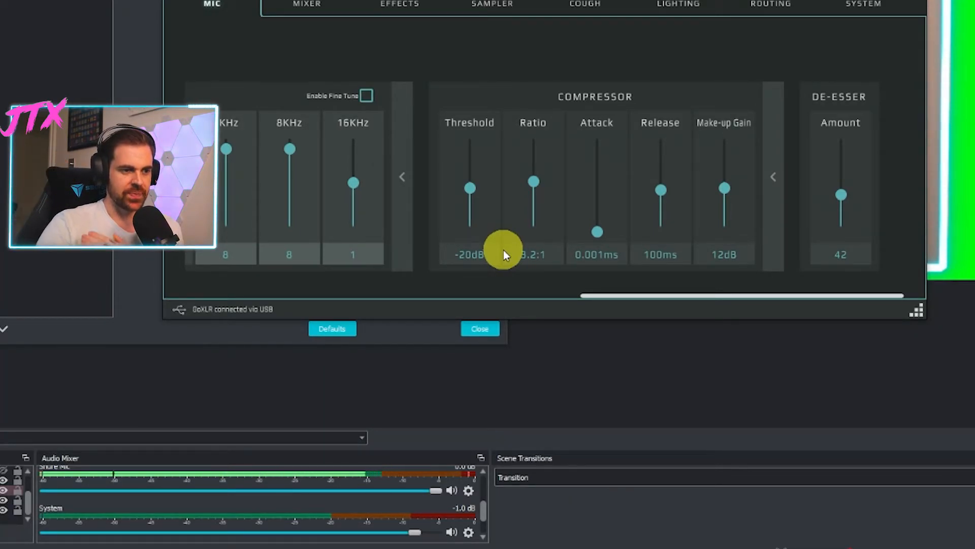
- In the GoXLR app, try the compressor's make-up gain at 0 dB and return it to 12 dB
{"action": "left_click_drag", "start_coordinate": [727, 188], "coordinate": [751, 270]}
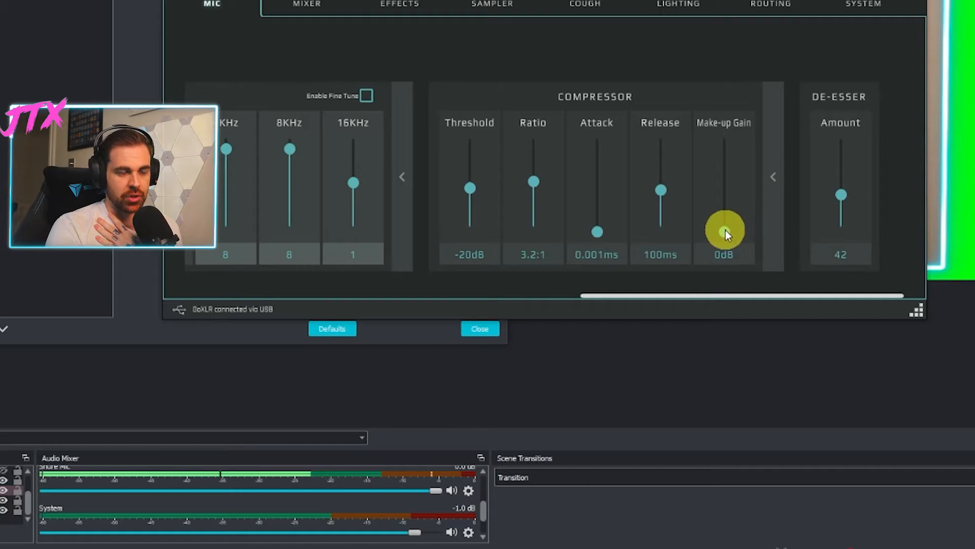
{"action": "left_click_drag", "start_coordinate": [723, 233], "coordinate": [726, 192]}
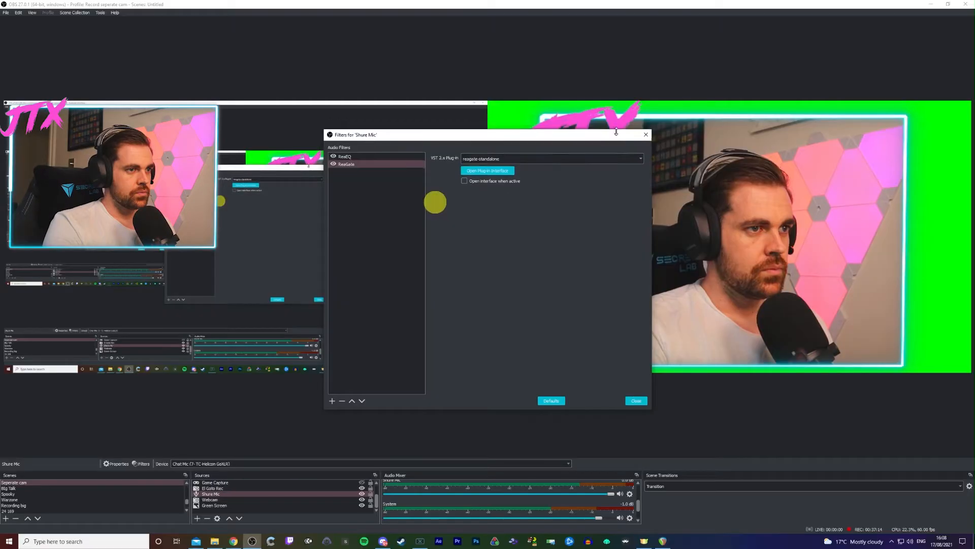
- Reposition and enlarge the Shure Mic filters window in OBS, leaving the ReaGate filter selected
{"action": "left_click_drag", "start_coordinate": [616, 132], "coordinate": [797, 86]}
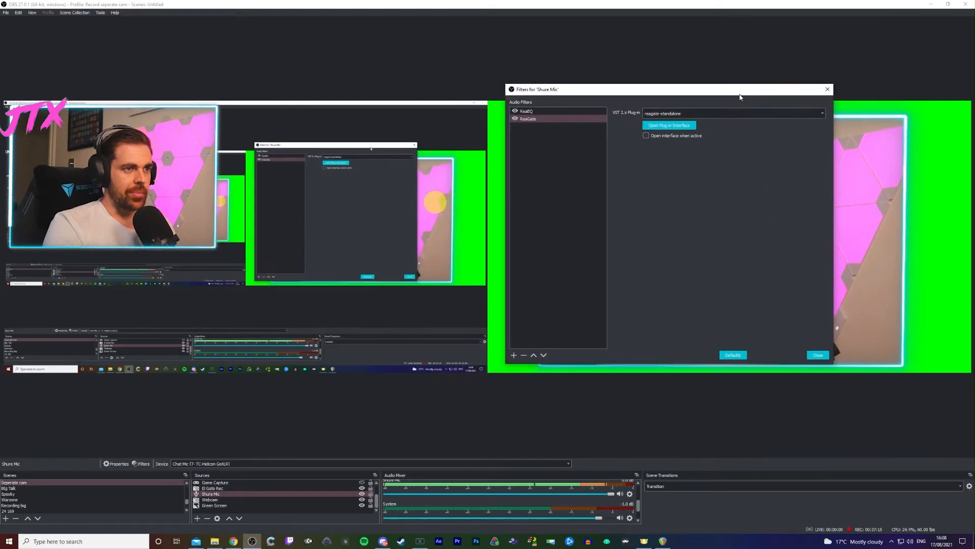
{"action": "left_click_drag", "start_coordinate": [836, 364], "coordinate": [936, 435]}
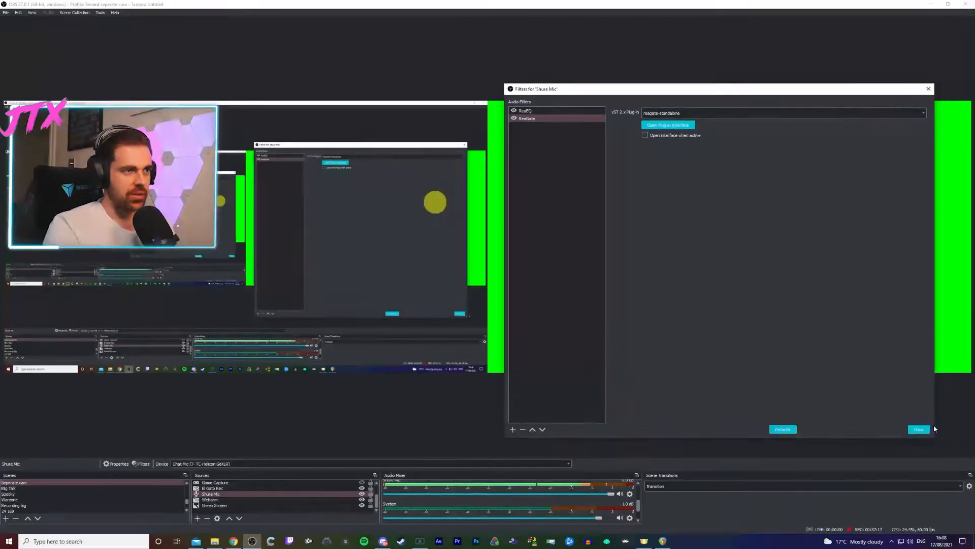
{"action": "left_click_drag", "start_coordinate": [701, 89], "coordinate": [663, 87]}
{"action": "left_click", "coordinate": [512, 118]}
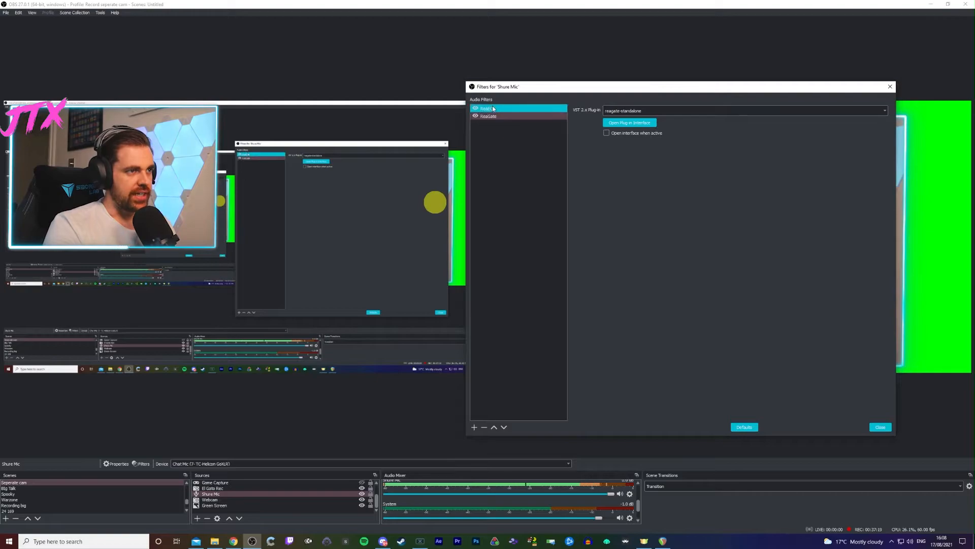
- Add a VST 2.x Plug-in filter named ReaComp to the Shure Mic source
{"action": "left_click", "coordinate": [474, 428]}
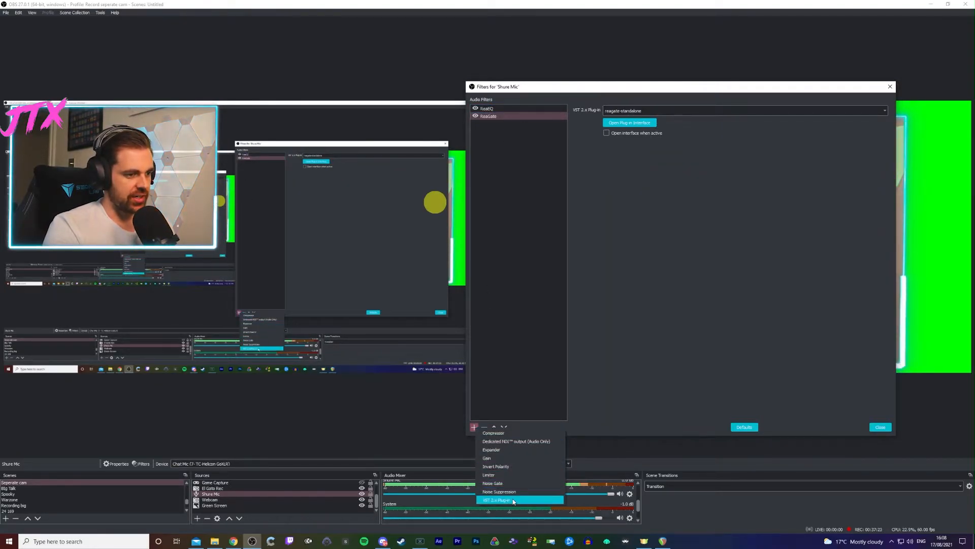
{"action": "left_click", "coordinate": [514, 501]}
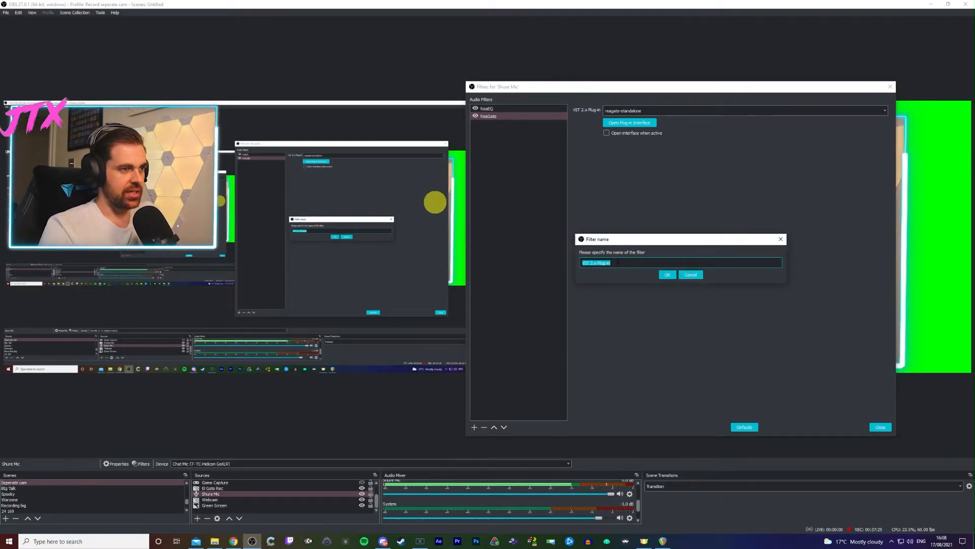
{"action": "key", "text": "BackSpace"}
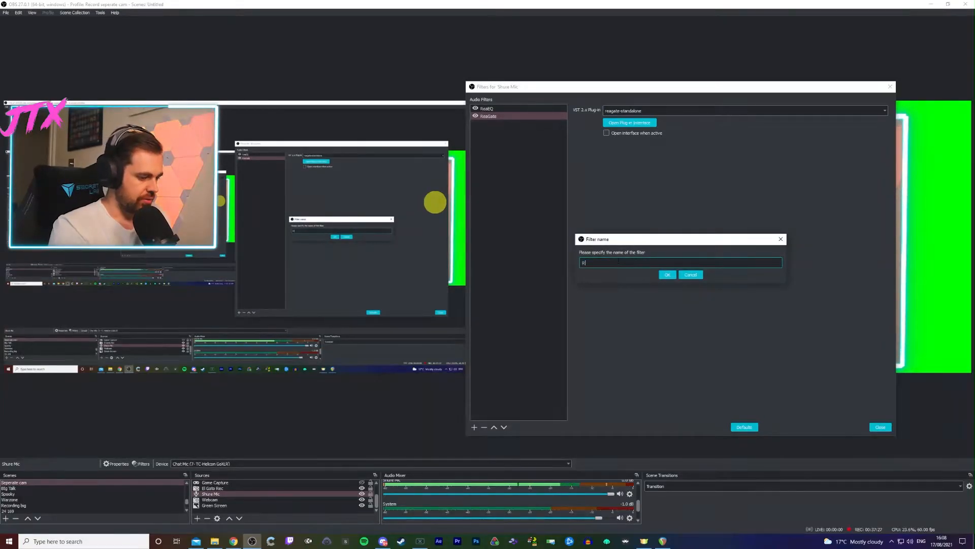
{"action": "key", "text": "Return"}
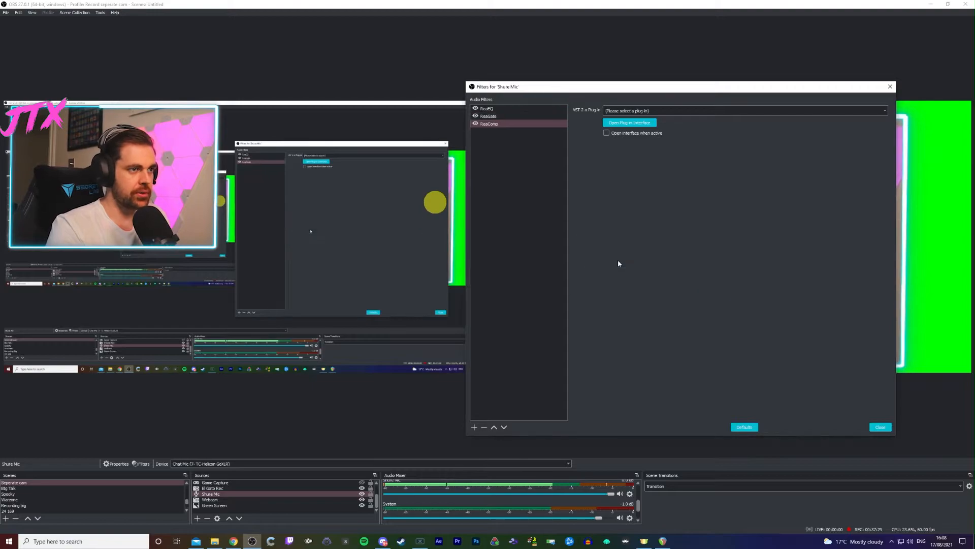
- Load the reacomp-standalone plug-in into the ReaComp filter and open its plug-in interface
{"action": "left_click", "coordinate": [640, 111]}
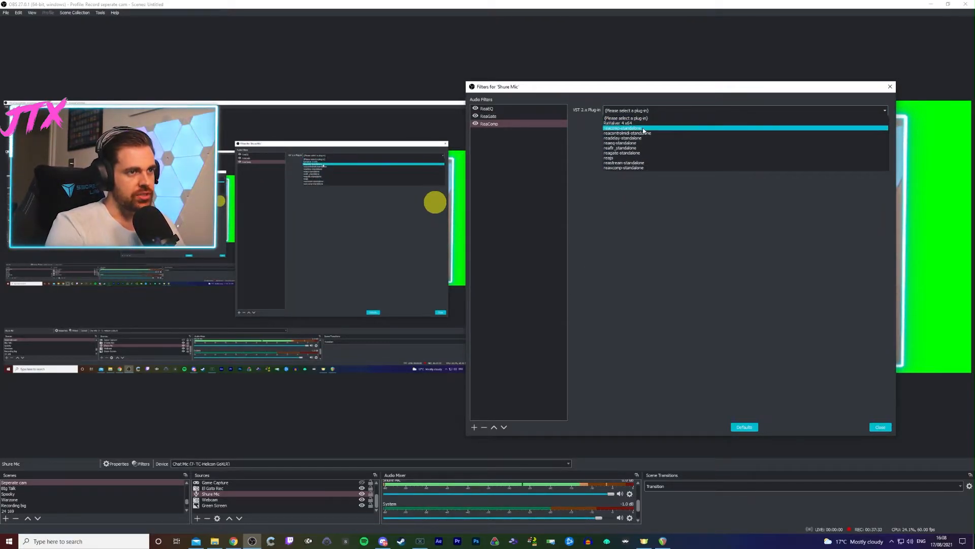
{"action": "left_click", "coordinate": [641, 128]}
{"action": "left_click", "coordinate": [632, 124]}
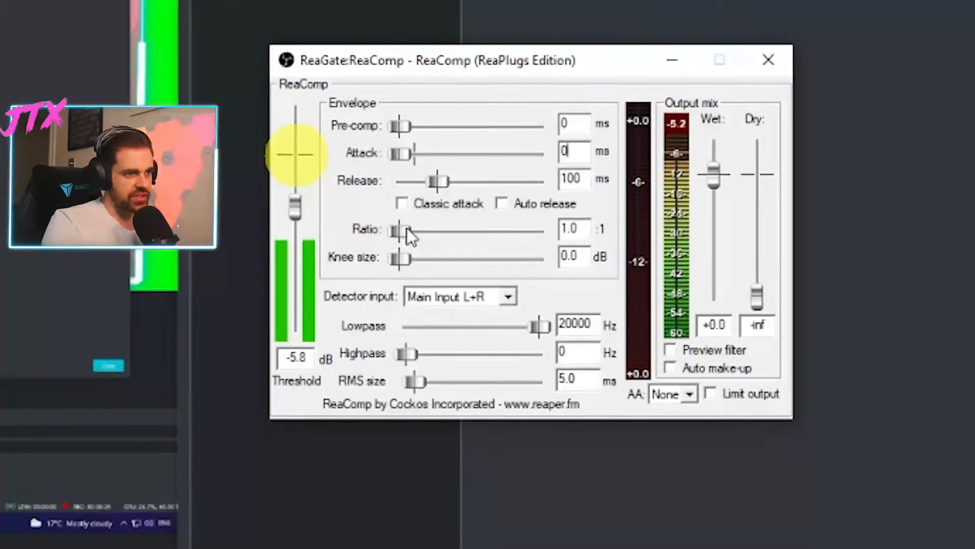
- Set the ReaComp ratio to 3.3:1, move the threshold through -2.5 and -21.1 dB to 0 dB, and close the plug-in interface
{"action": "left_click_drag", "start_coordinate": [408, 231], "coordinate": [437, 240]}
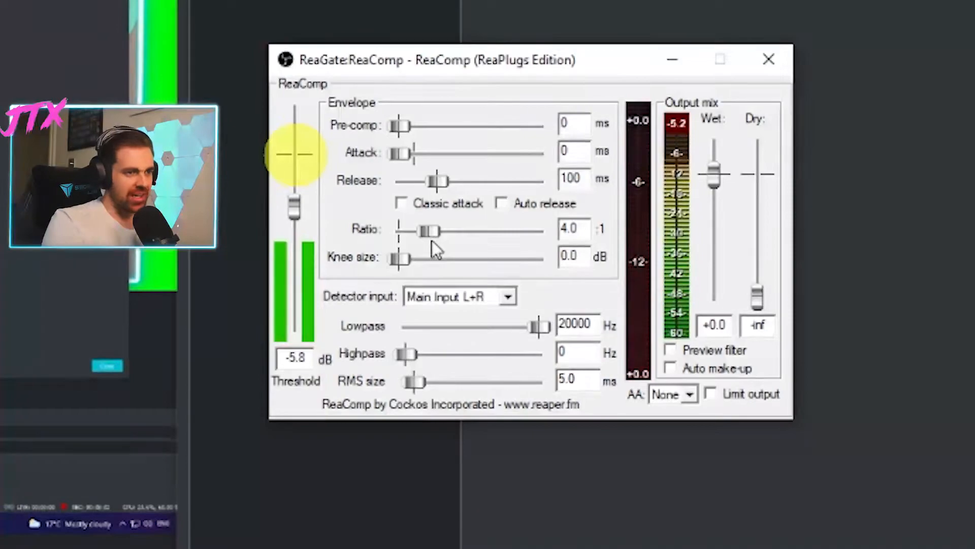
{"action": "left_click_drag", "start_coordinate": [426, 234], "coordinate": [423, 234]}
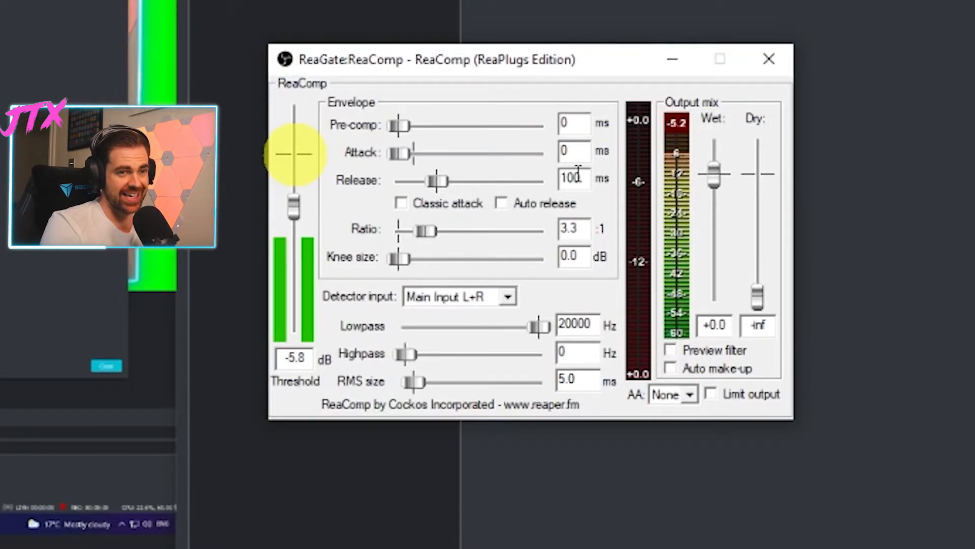
{"action": "left_click_drag", "start_coordinate": [294, 206], "coordinate": [292, 186]}
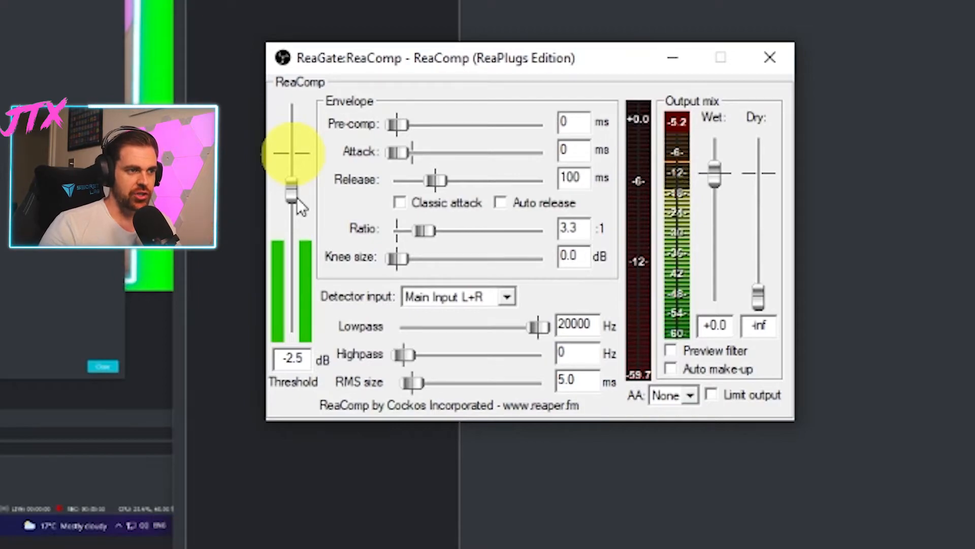
{"action": "left_click_drag", "start_coordinate": [291, 193], "coordinate": [291, 245]}
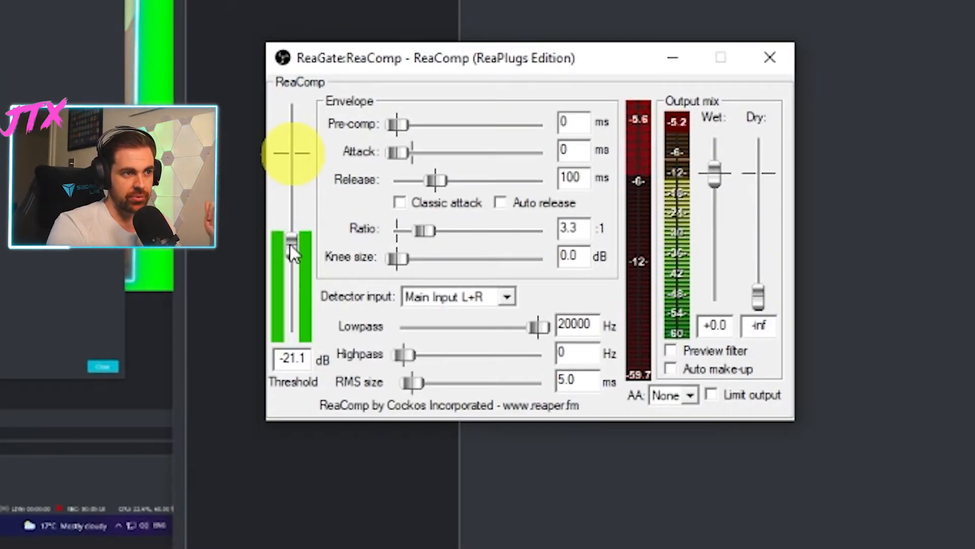
{"action": "left_click_drag", "start_coordinate": [288, 245], "coordinate": [295, 152]}
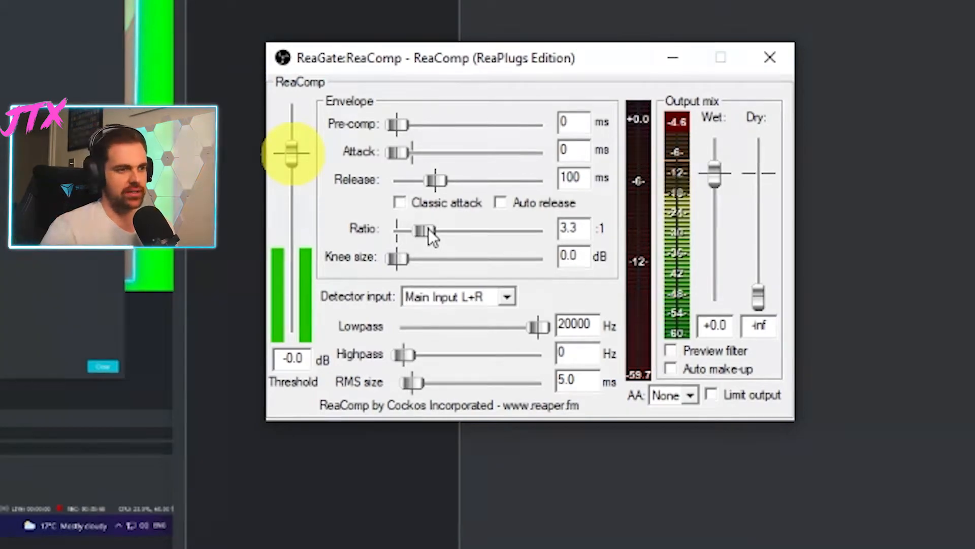
{"action": "left_click", "coordinate": [762, 62]}
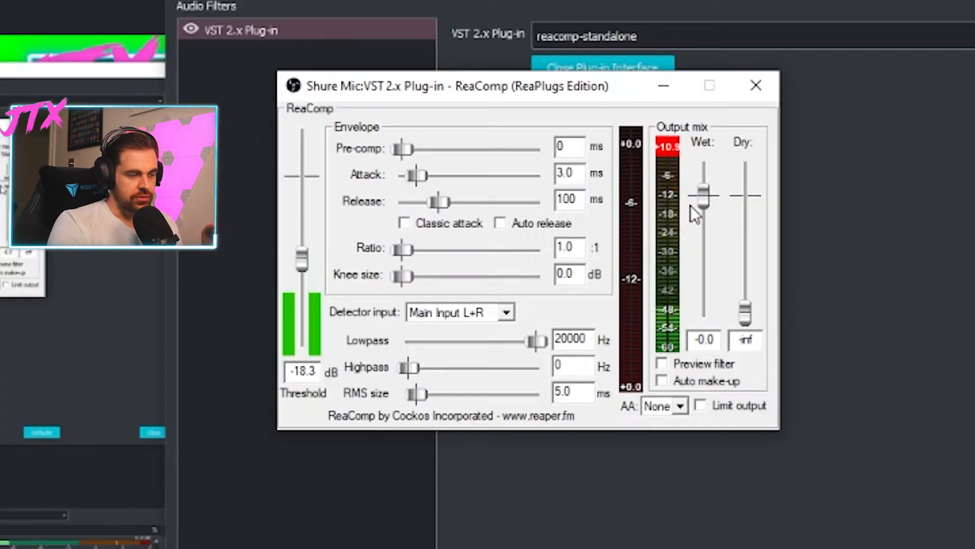
- Select the ReaComp filter in the Shure Mic filter list
{"action": "mouse_move", "coordinate": [690, 205]}
{"action": "left_mouse_down"}
{"action": "mouse_move", "coordinate": [694, 184]}
{"action": "mouse_move", "coordinate": [685, 251]}
{"action": "mouse_move", "coordinate": [687, 205]}
{"action": "left_mouse_up"}
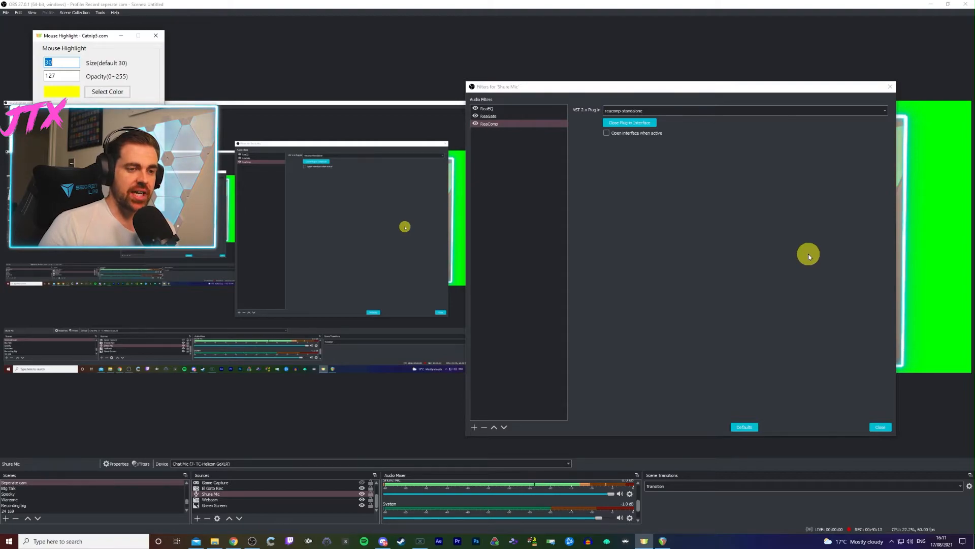
{"action": "left_click", "coordinate": [496, 124]}
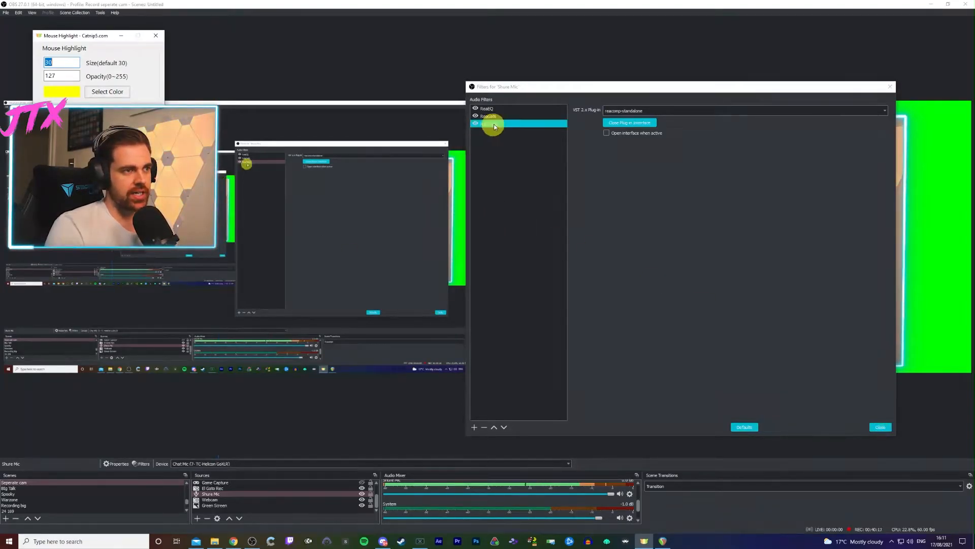